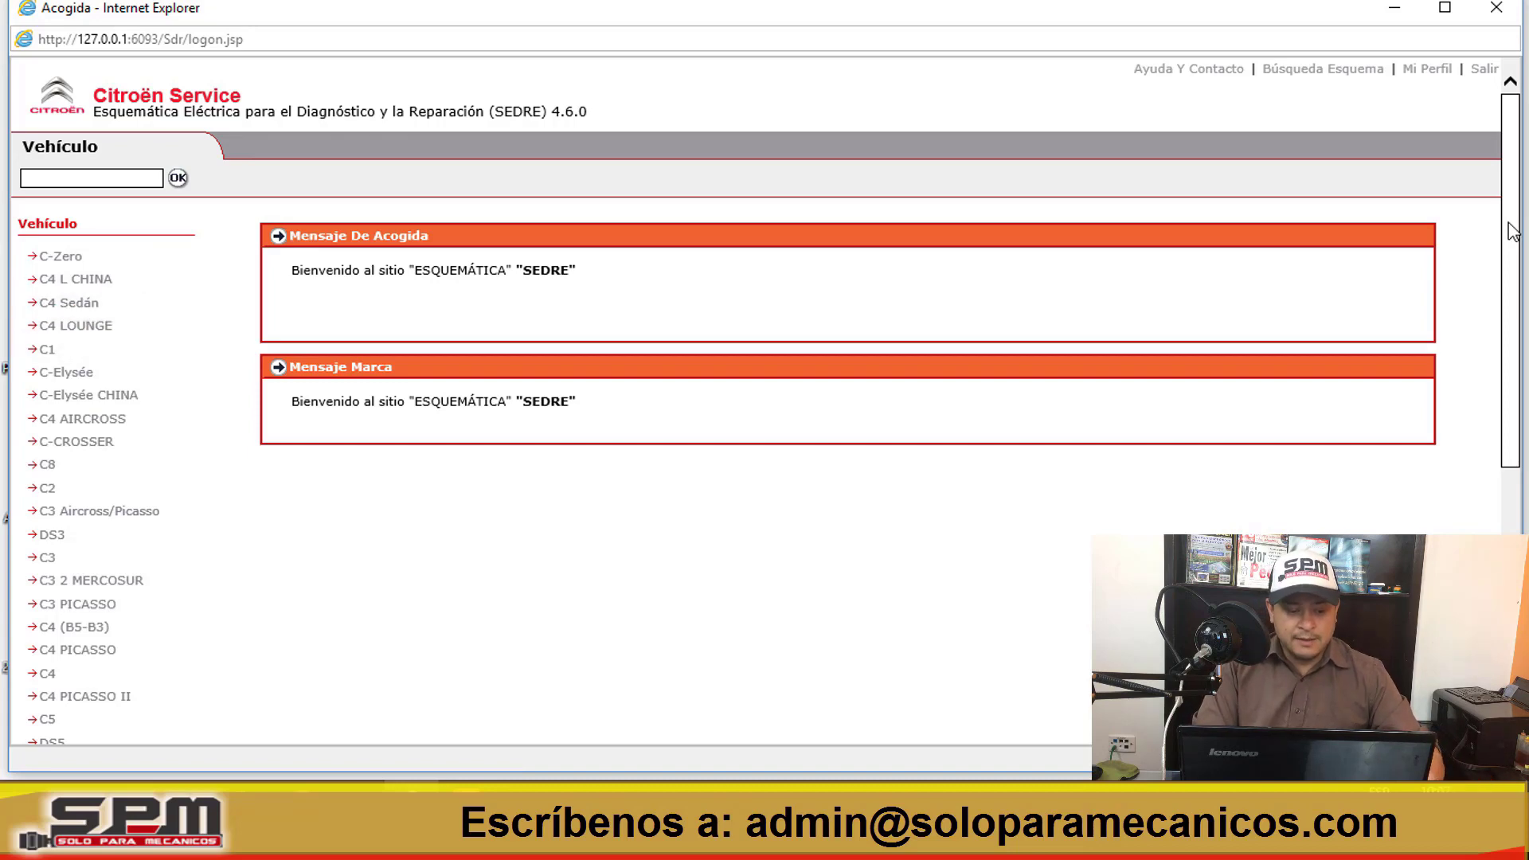
Choose the C3 PICASSO from the vehicle list and identify it with OPR number 1234.
scroll(1512, 231, "down", 2)
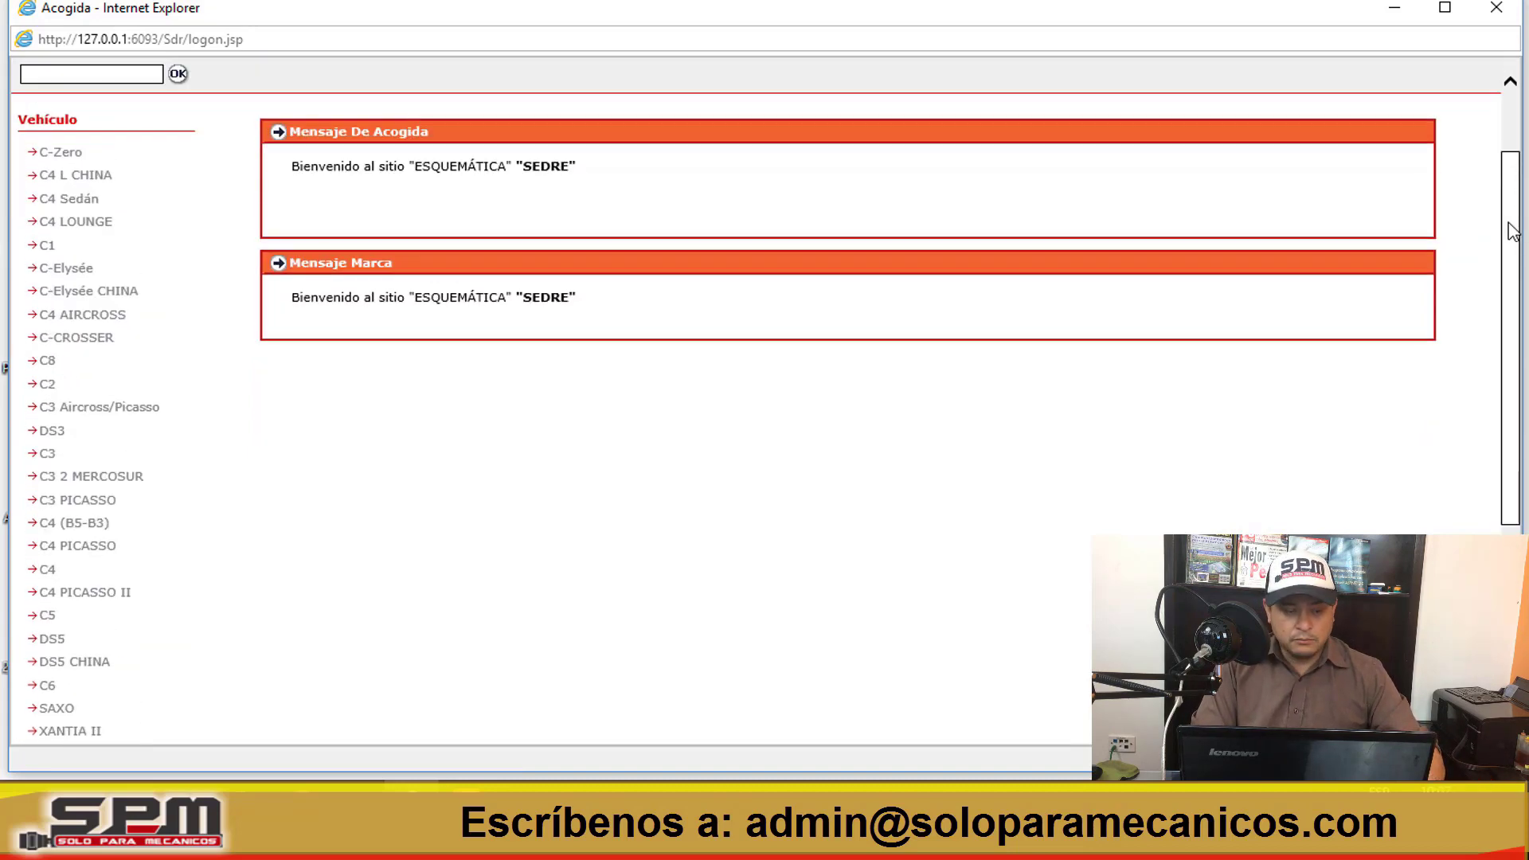
scroll(1512, 231, "up", 1)
scroll(1512, 231, "down", 1)
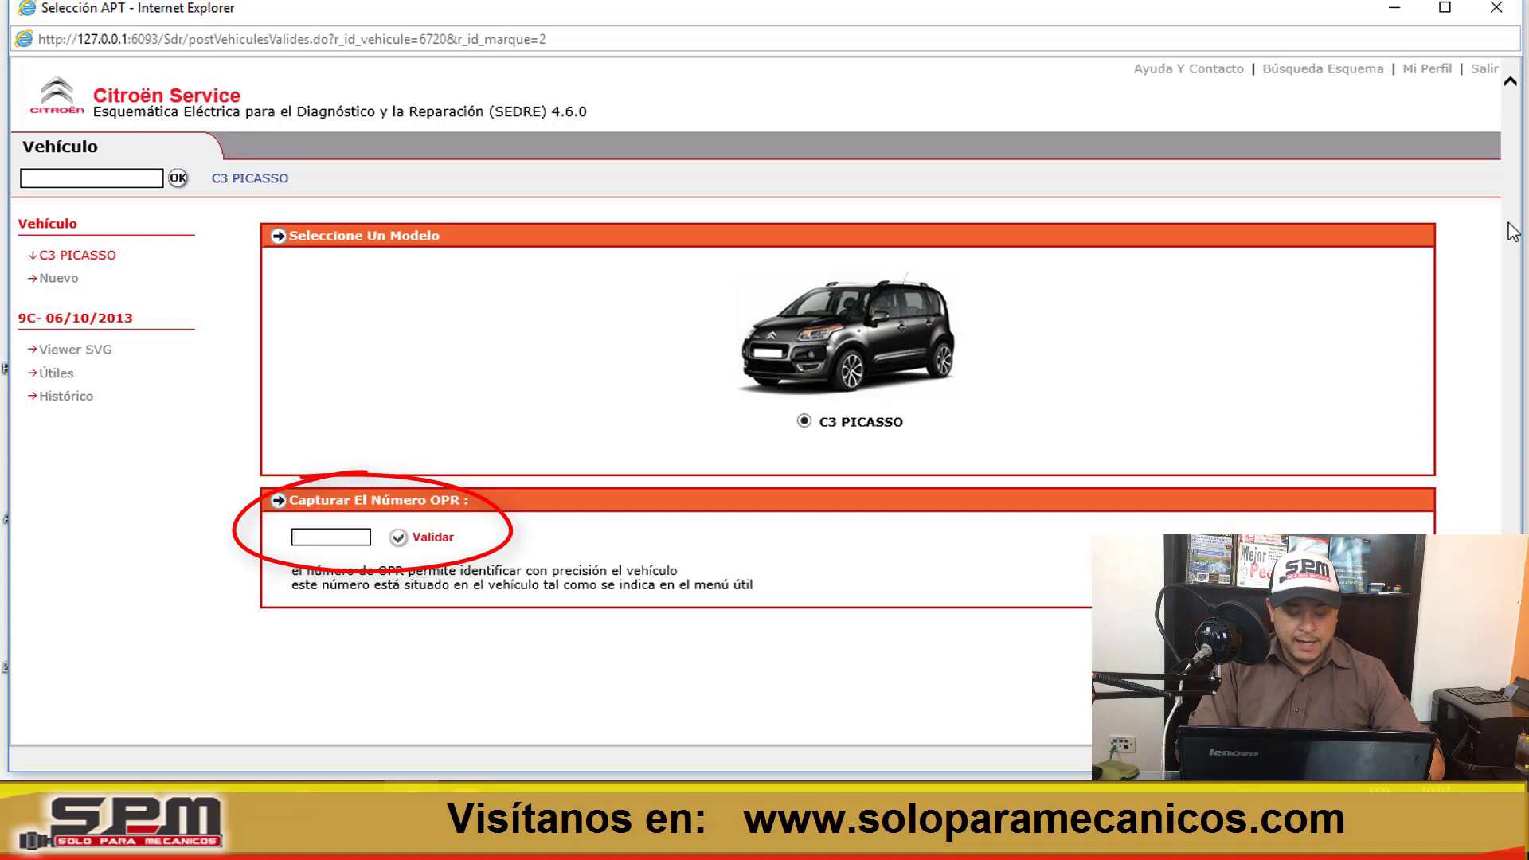
type("1234")
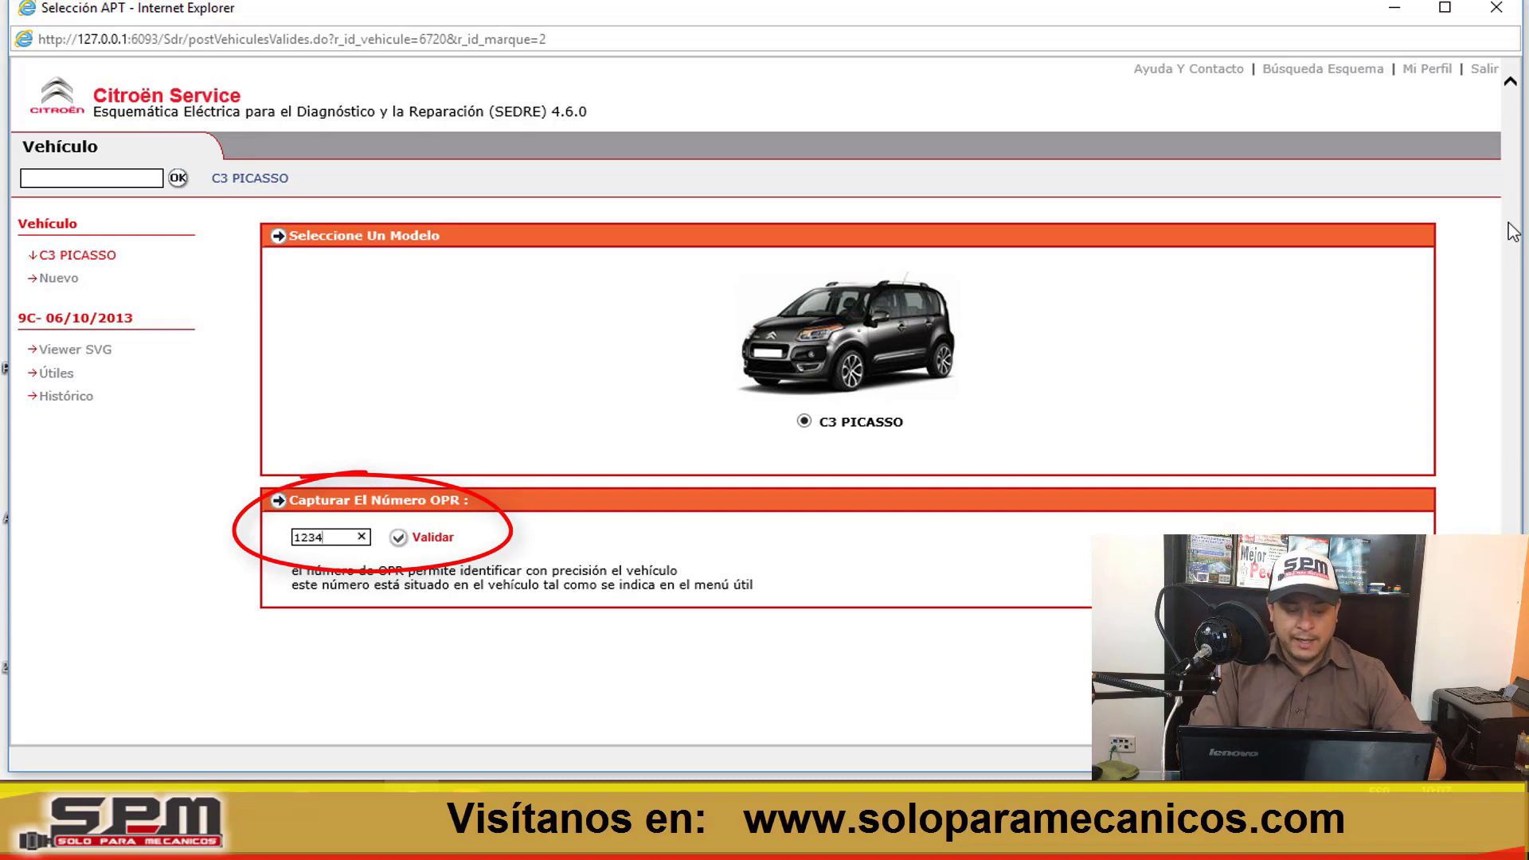
key("Return")
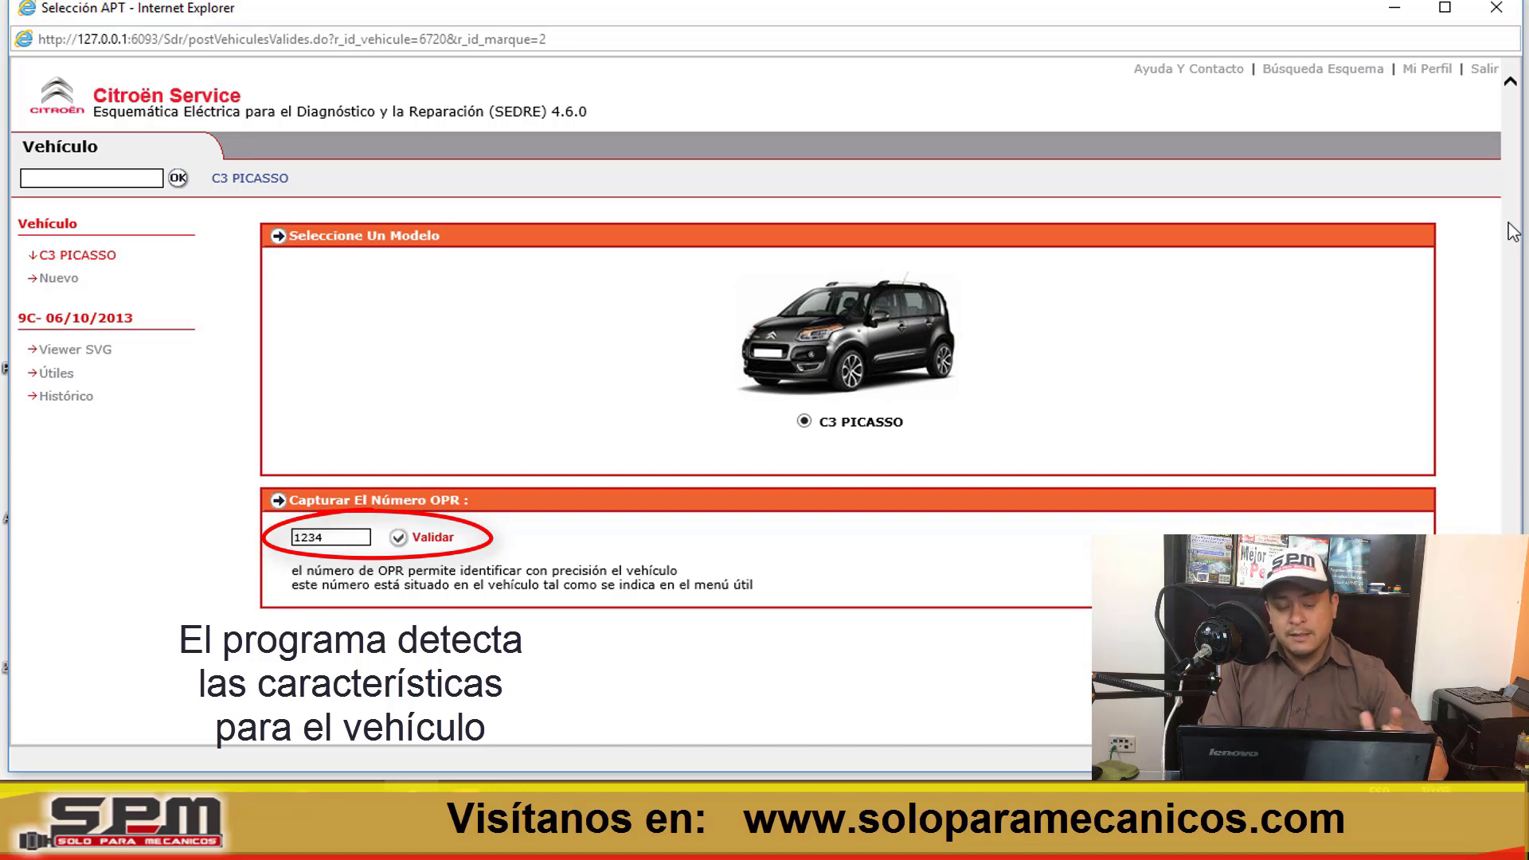
key("Return")
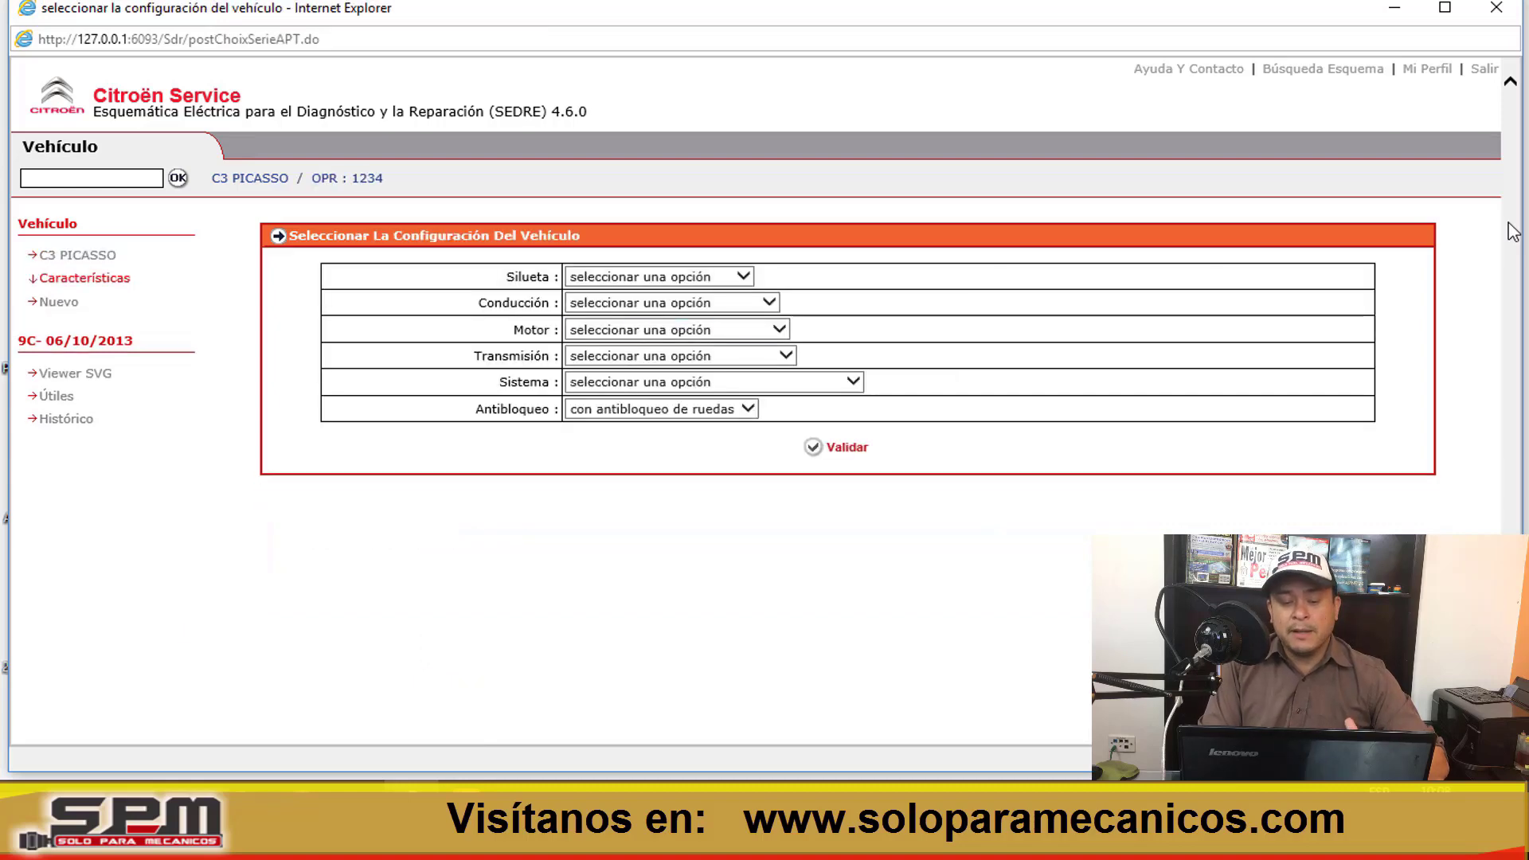
Set the vehicle's Silueta to BERLINA FAMILIAR, Conducción to CONDUCCION A DERECHAS and Motor to DIESEL TURBO DV6C.
left_click(743, 276)
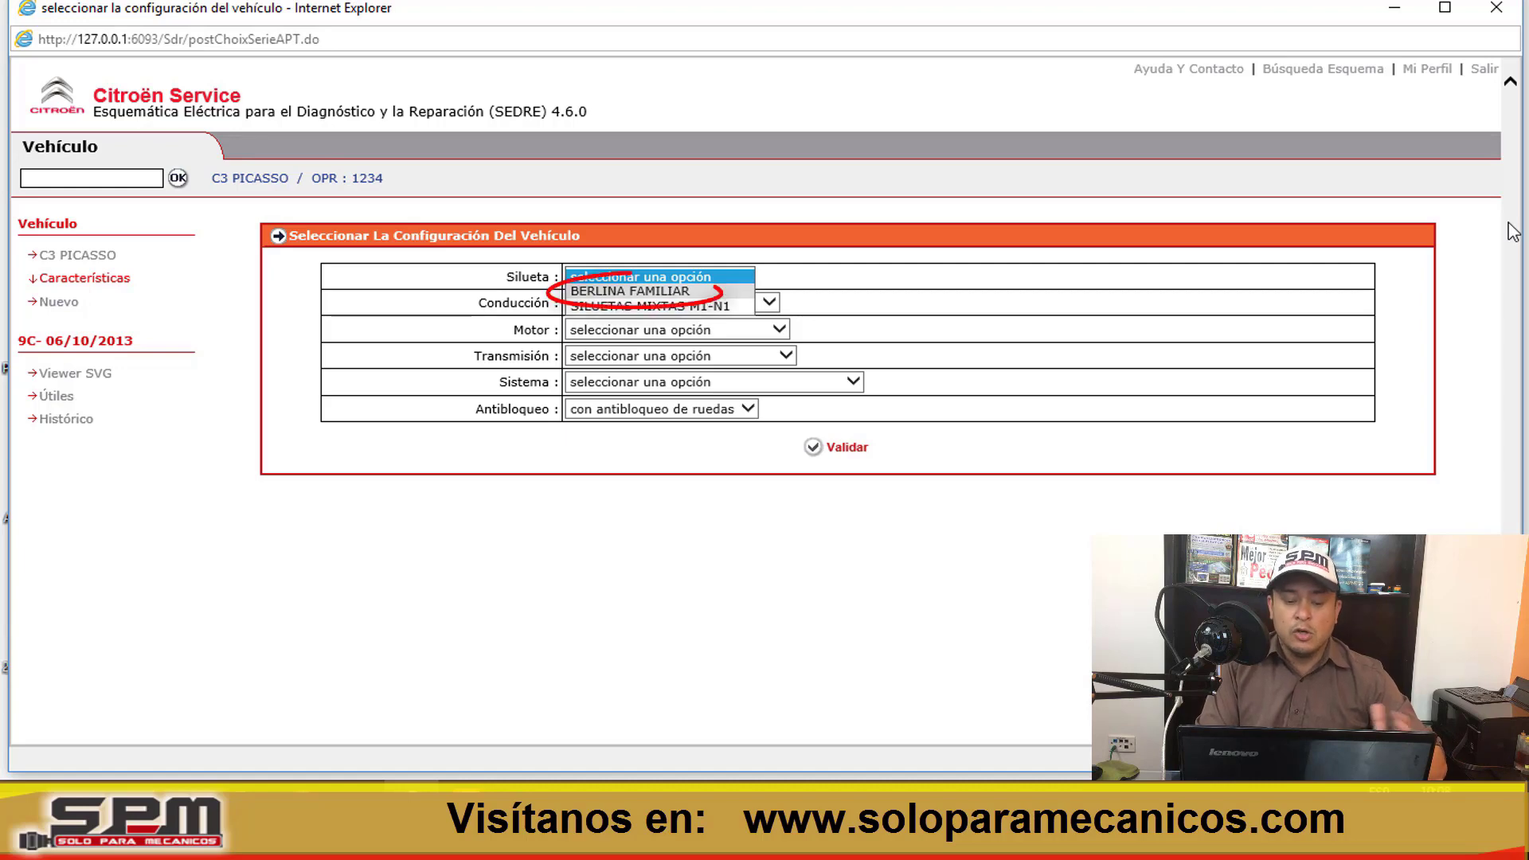
left_click(629, 291)
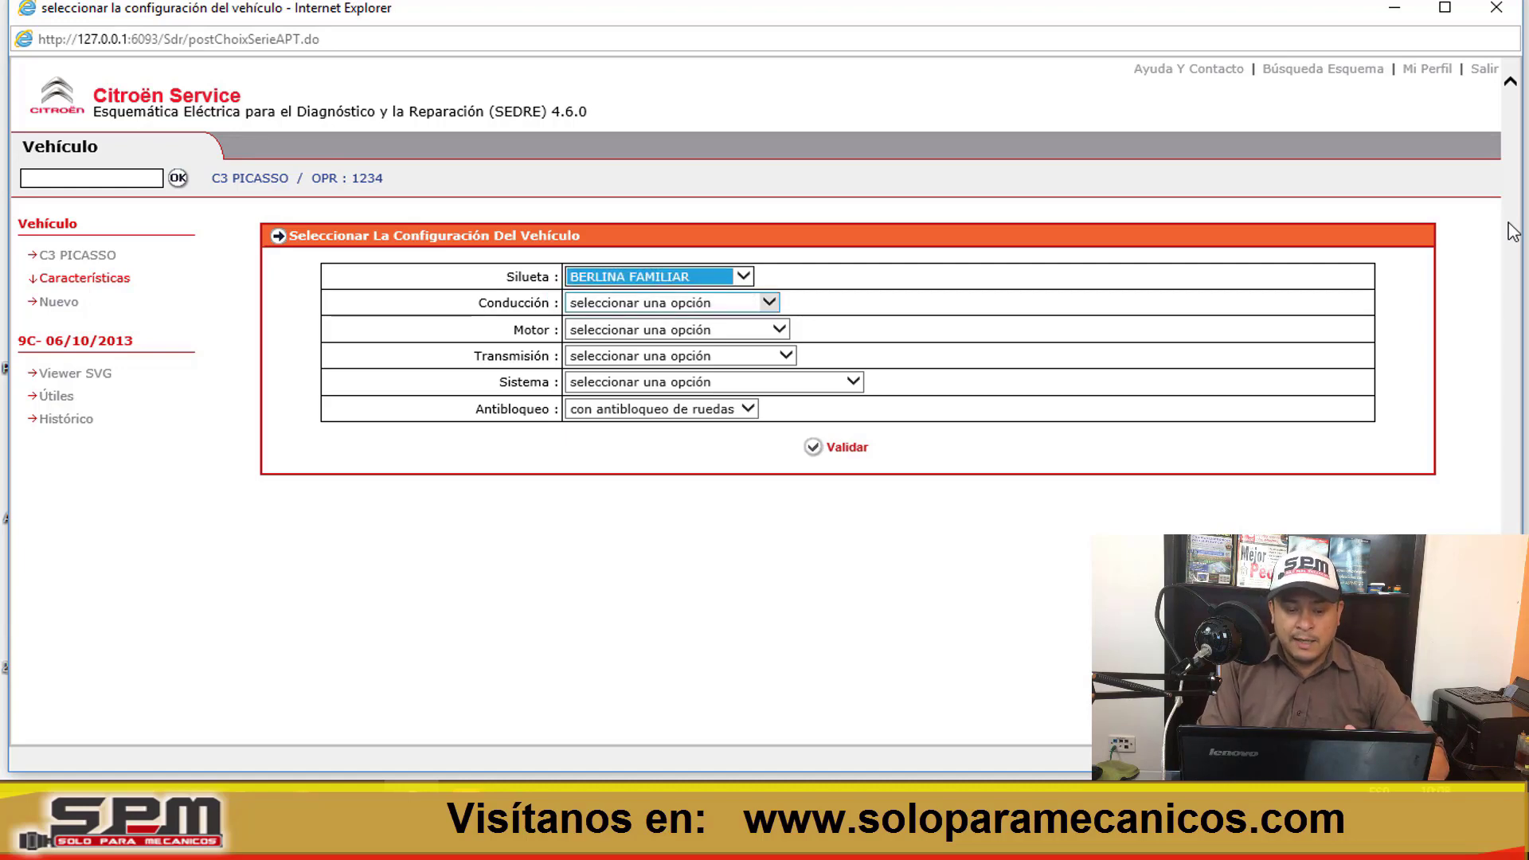
left_click(669, 303)
left_click(637, 316)
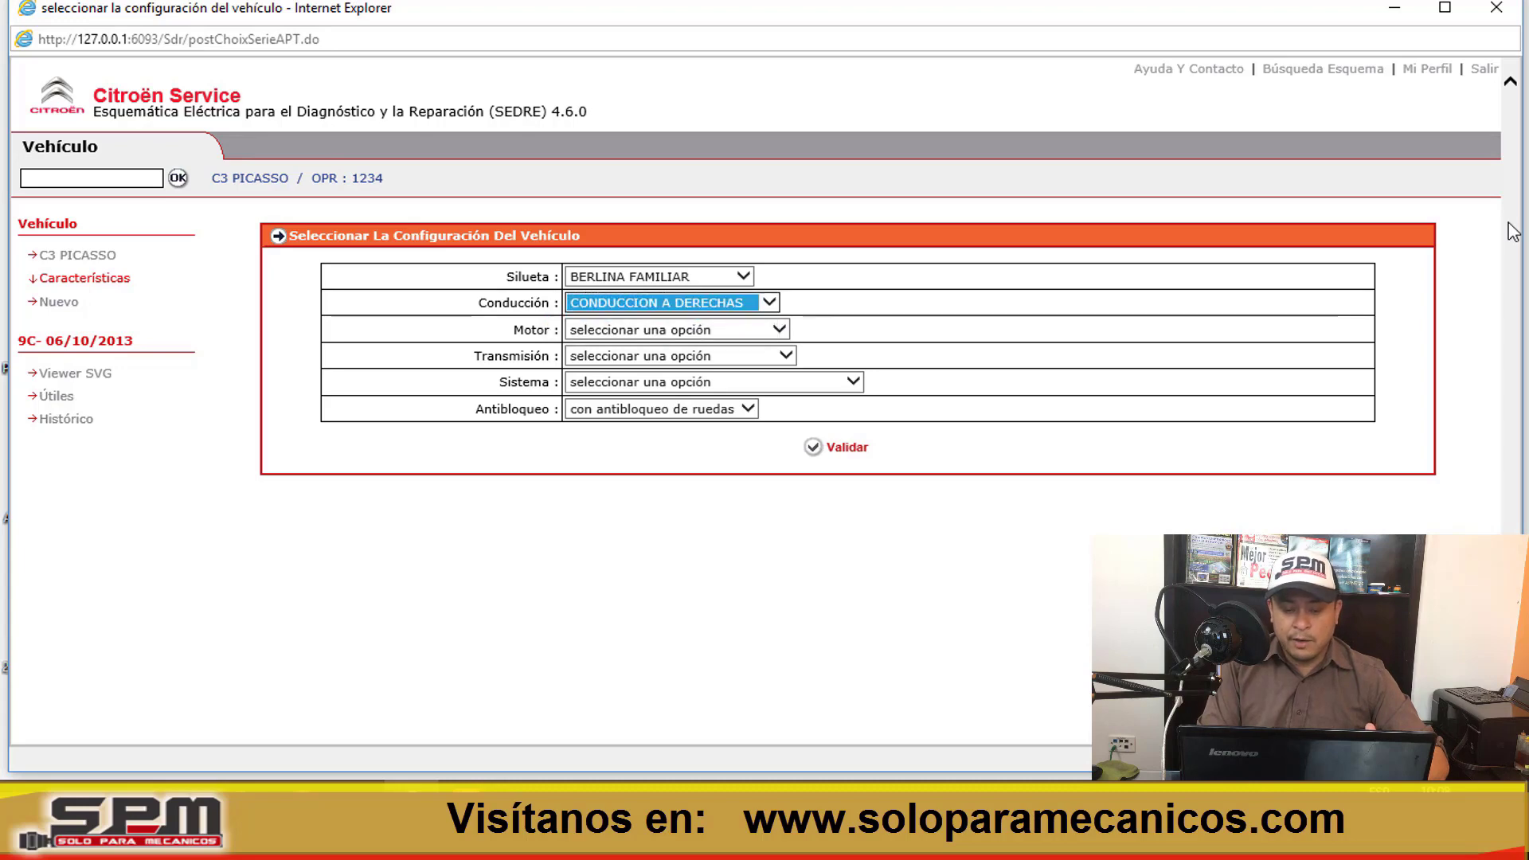
left_click(778, 329)
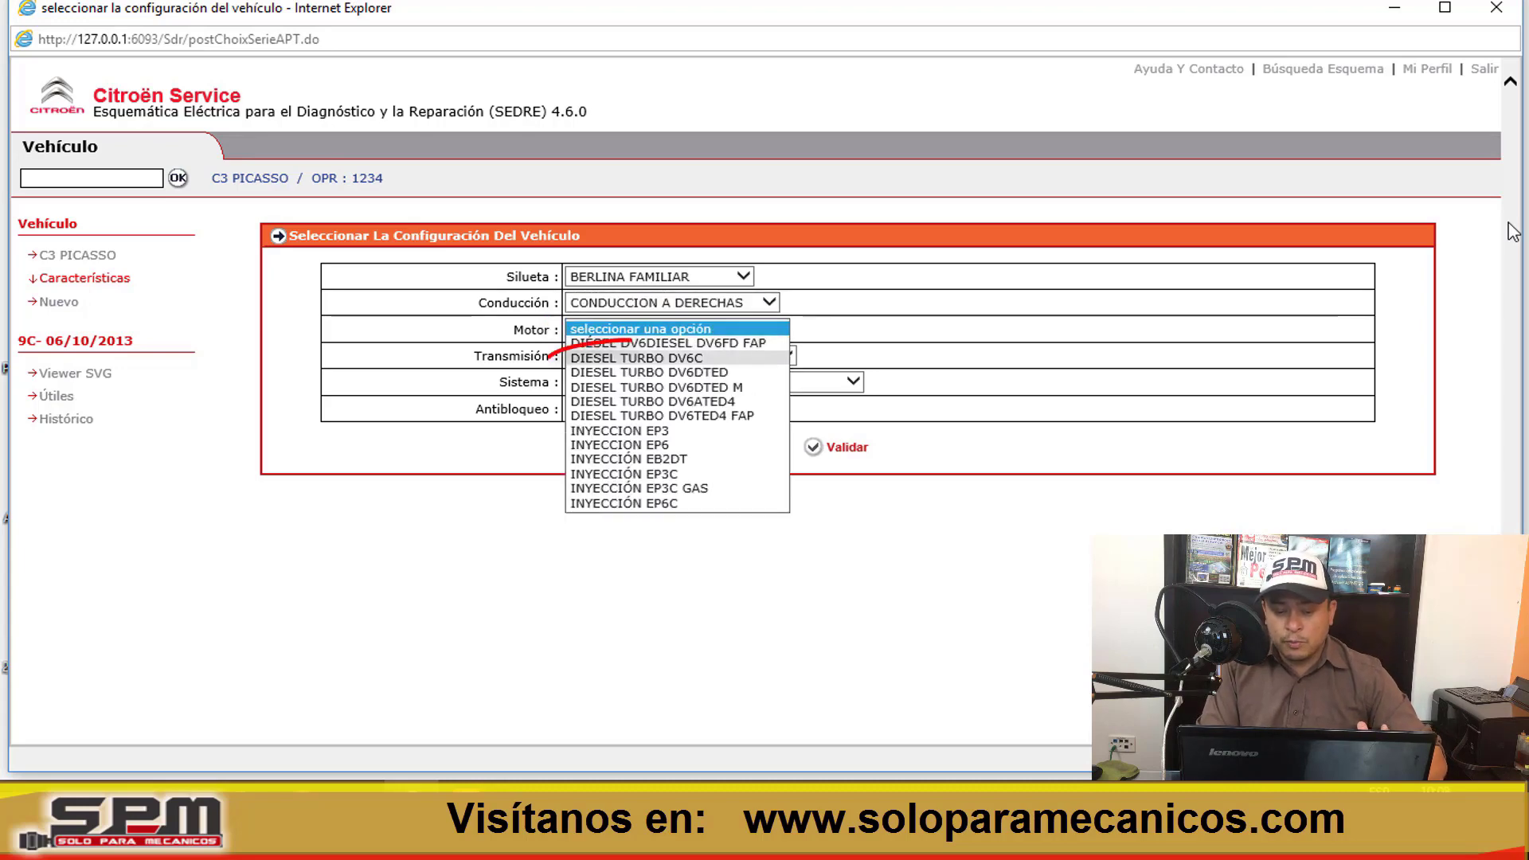
left_click(637, 357)
Set Transmisión to CCM5 LARGA and Sistema to CONTROL DINAMICO DE ESTABILIDAD, and validate the vehicle configuration.
left_click(785, 355)
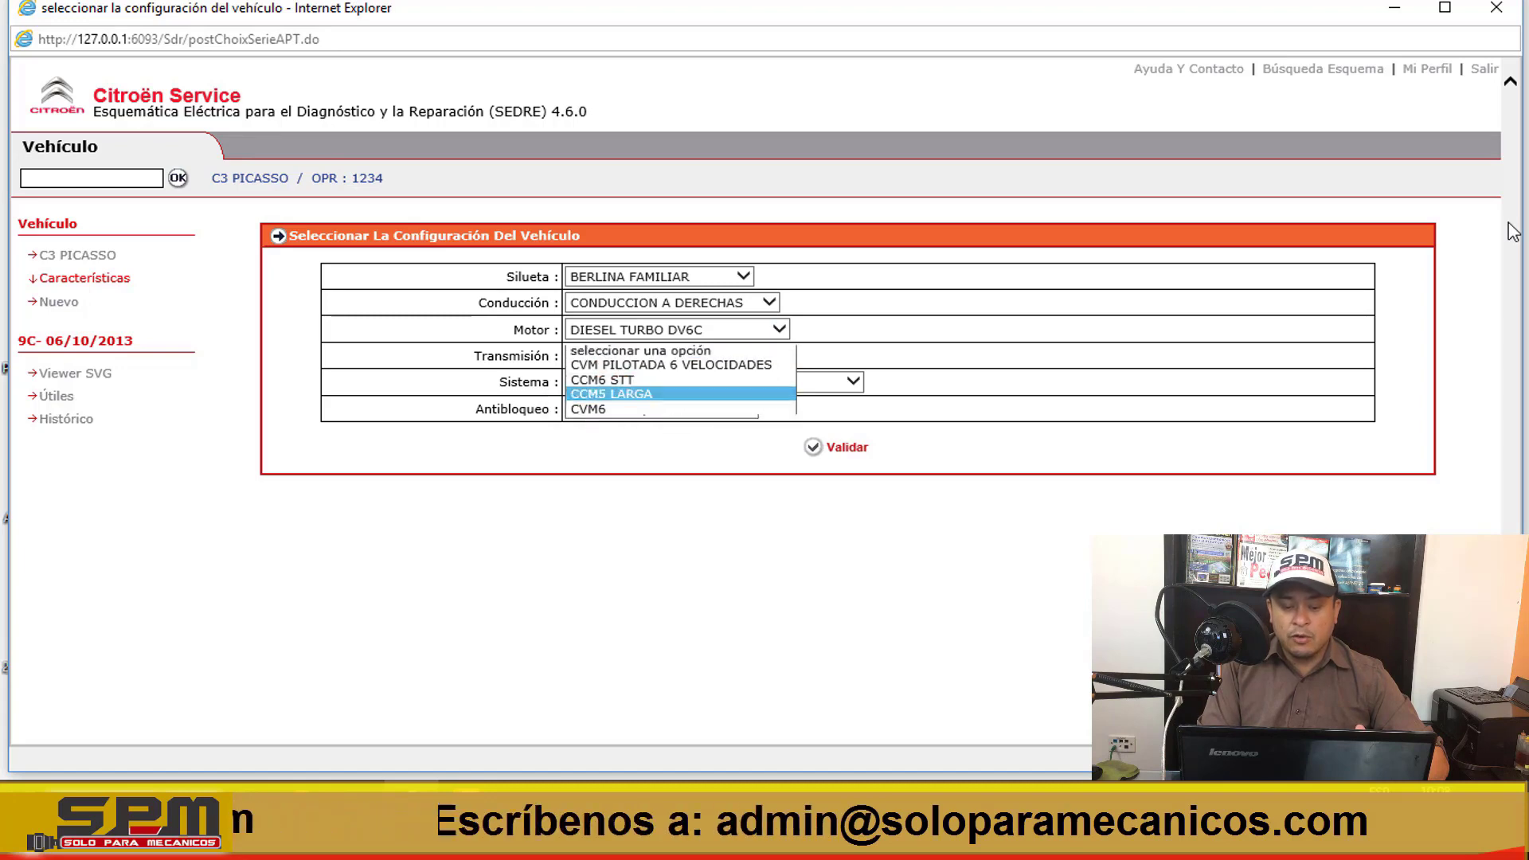
left_click(611, 399)
left_click(853, 381)
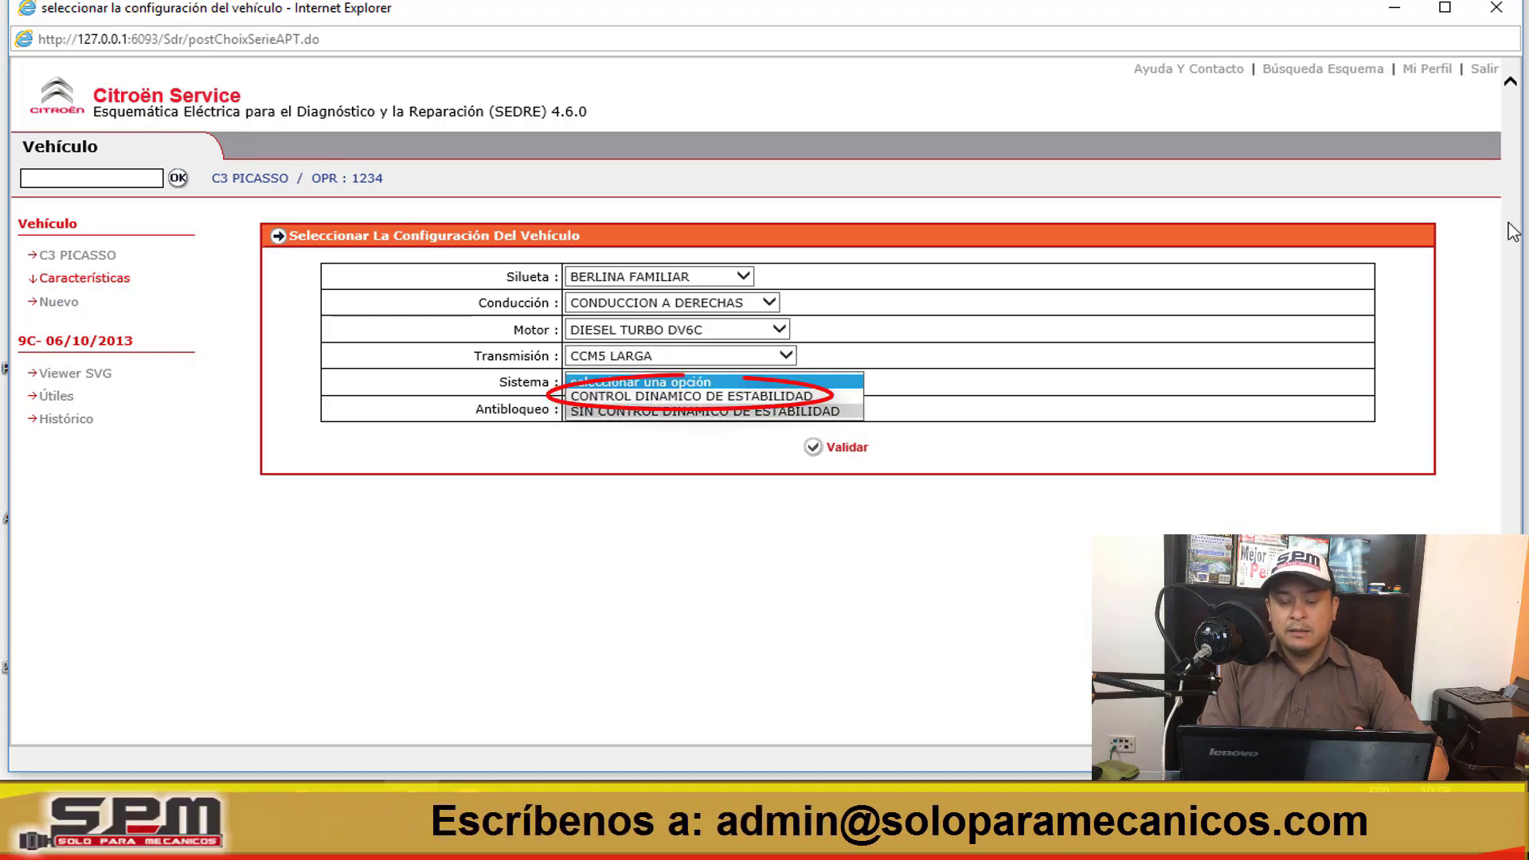
left_click(691, 396)
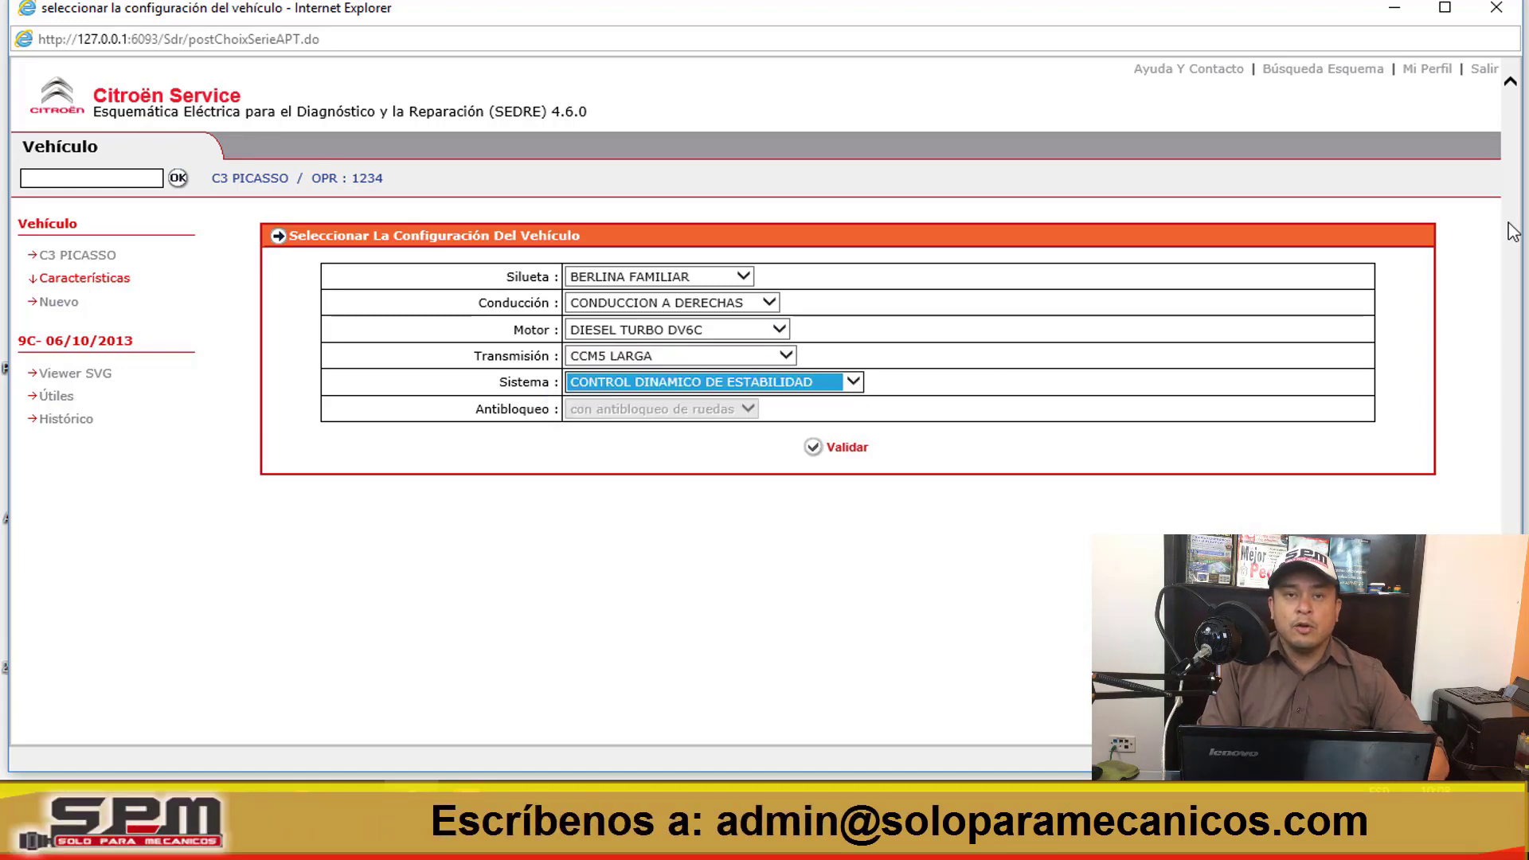
left_click(836, 446)
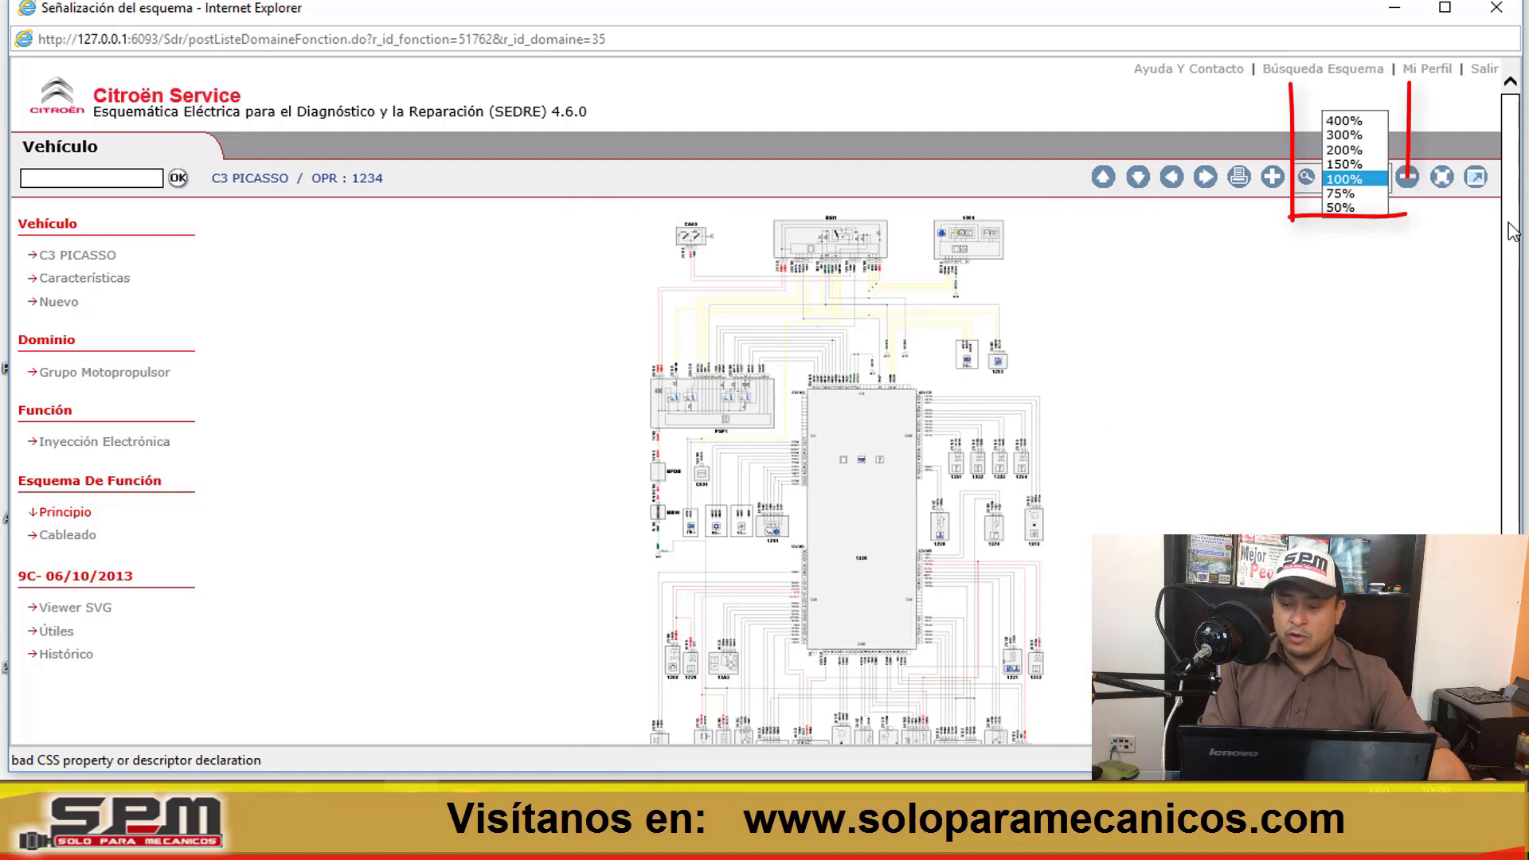
Enlarge the Inyección Electrónica principle diagram to 300%.
key("Up")
key("Up")
key("Return")
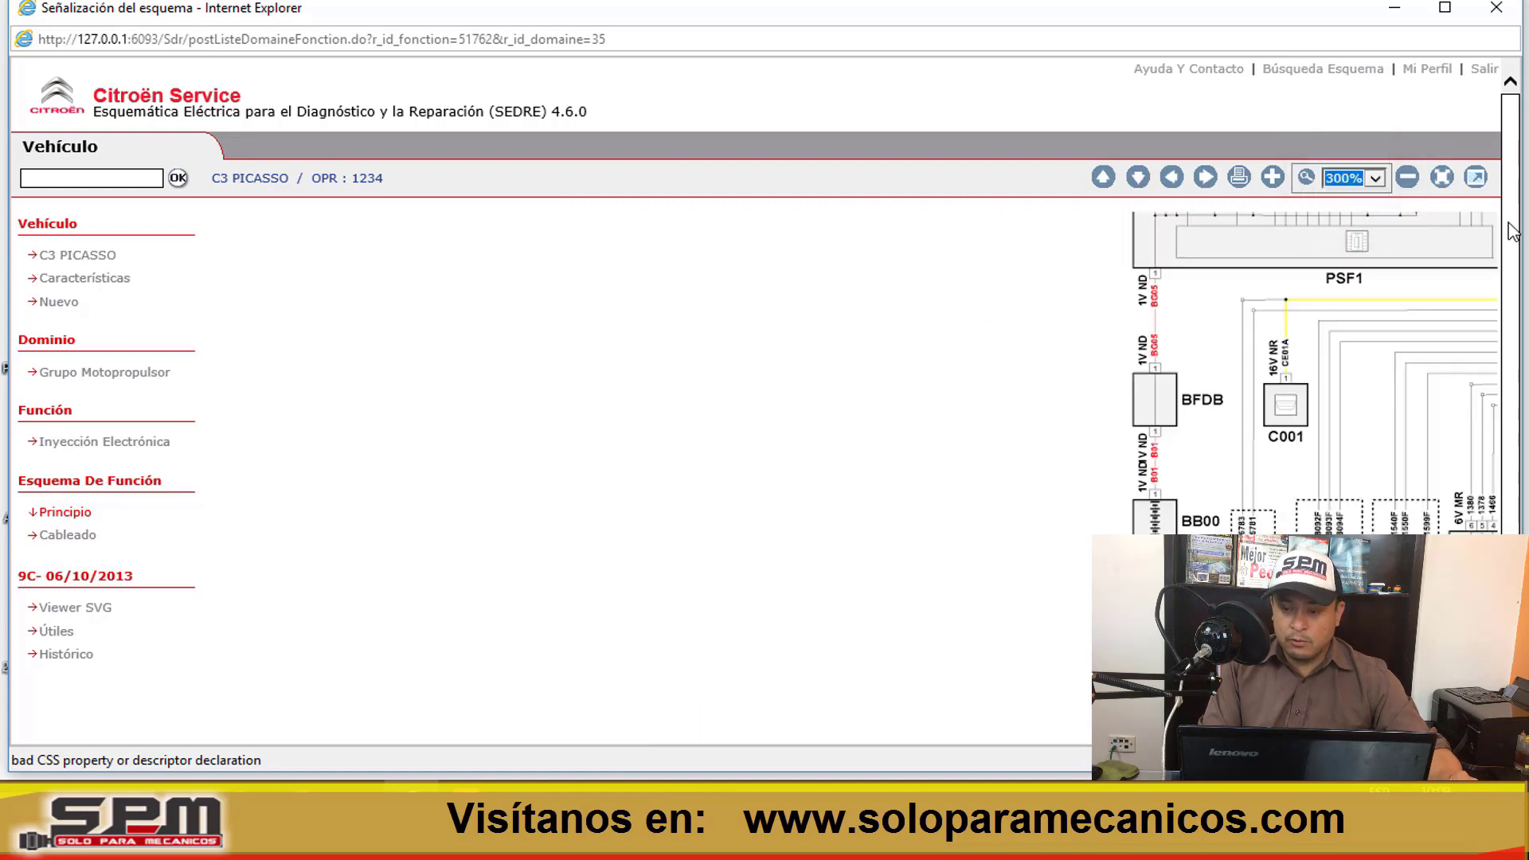
Examine the injection diagram's wiring from fuse box PSF1 across to the connectors of the engine control unit.
scroll(1513, 231, "down", 1)
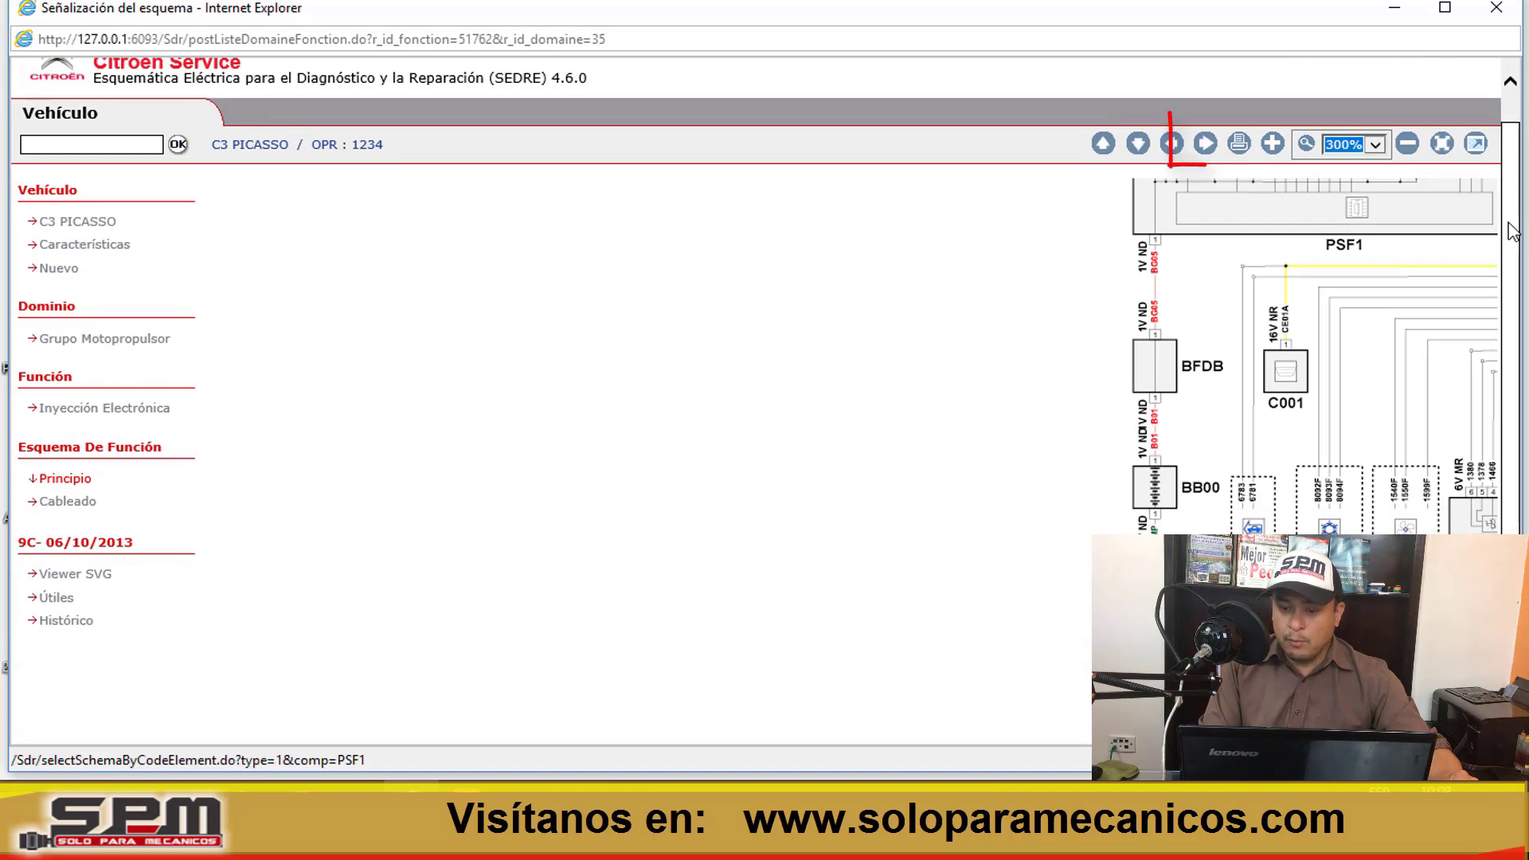
left_click(1205, 143)
left_click(1204, 143)
left_click(1204, 143)
left_click(1204, 144)
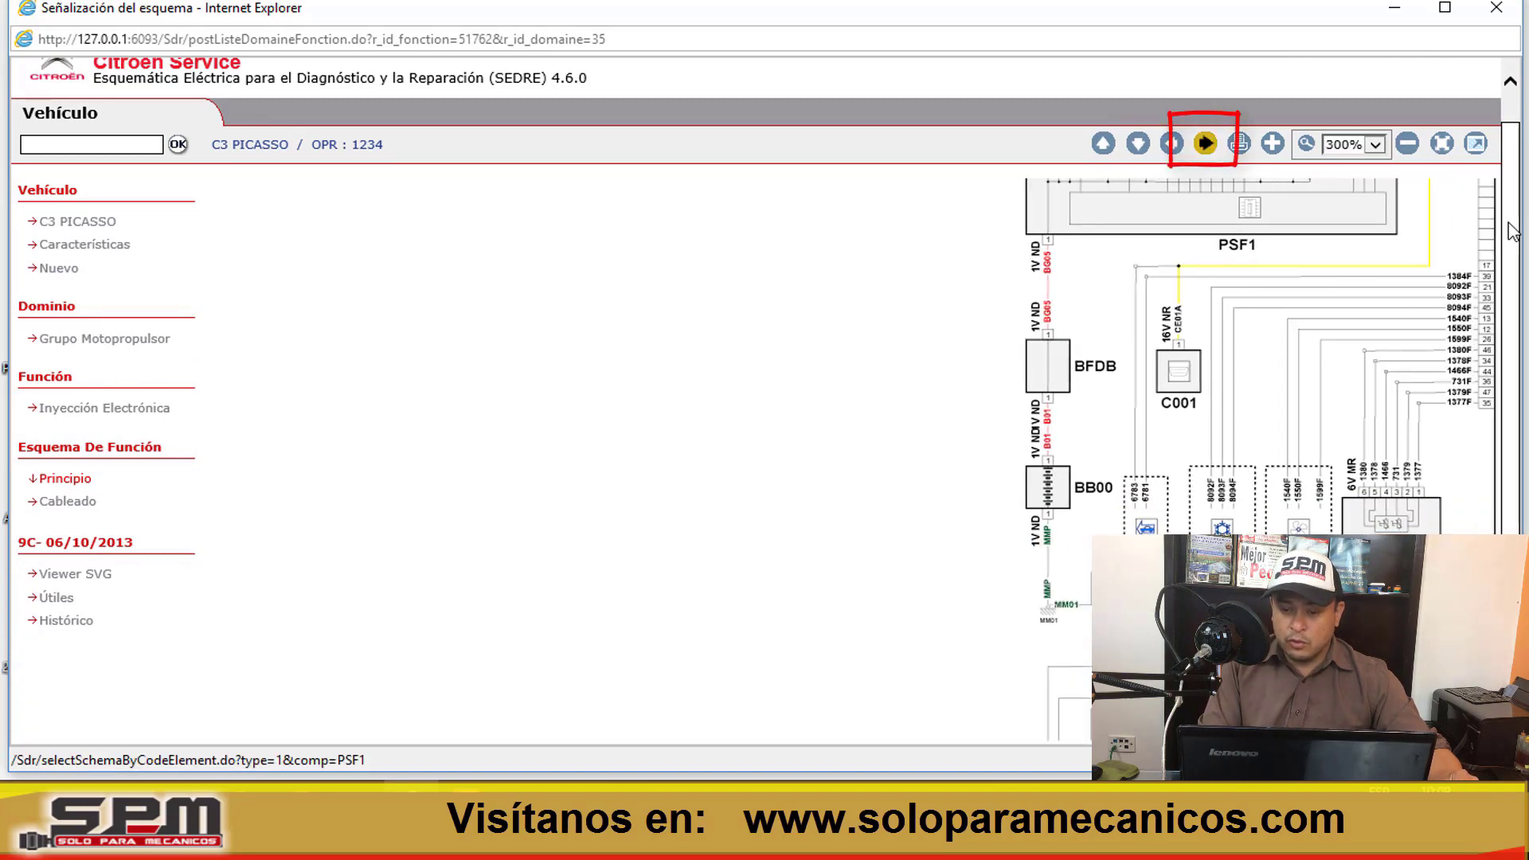
left_click(1204, 144)
left_click(1204, 143)
left_click(1205, 143)
left_click(1205, 143)
left_click(1204, 144)
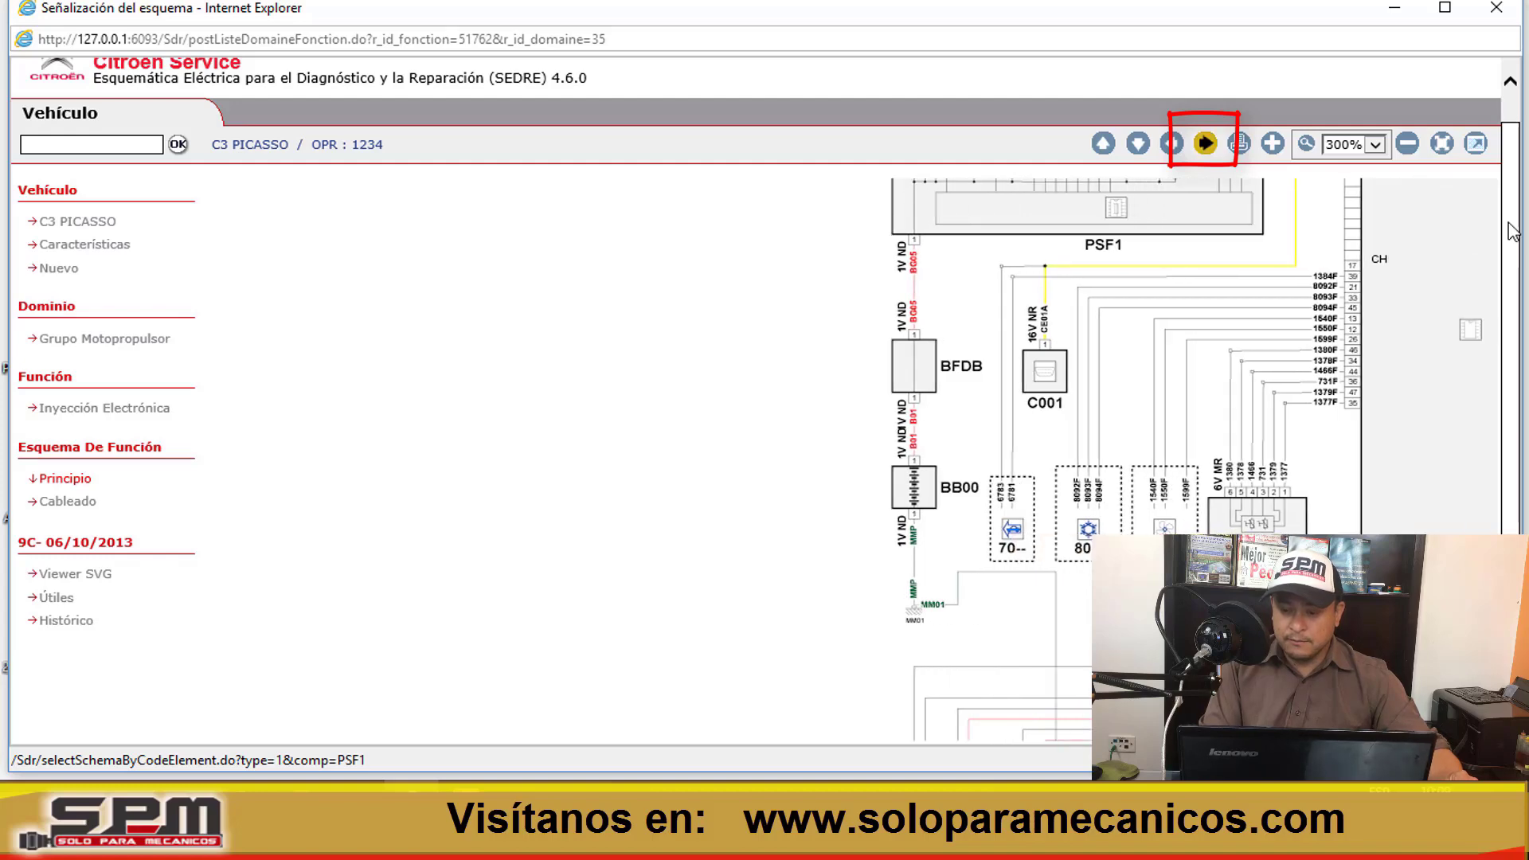
left_click(1205, 143)
left_click(1205, 143)
Inspect the area around PSF1 in an enlarged full-screen view of the injection diagram, and close that view.
scroll(1513, 231, "up", 1)
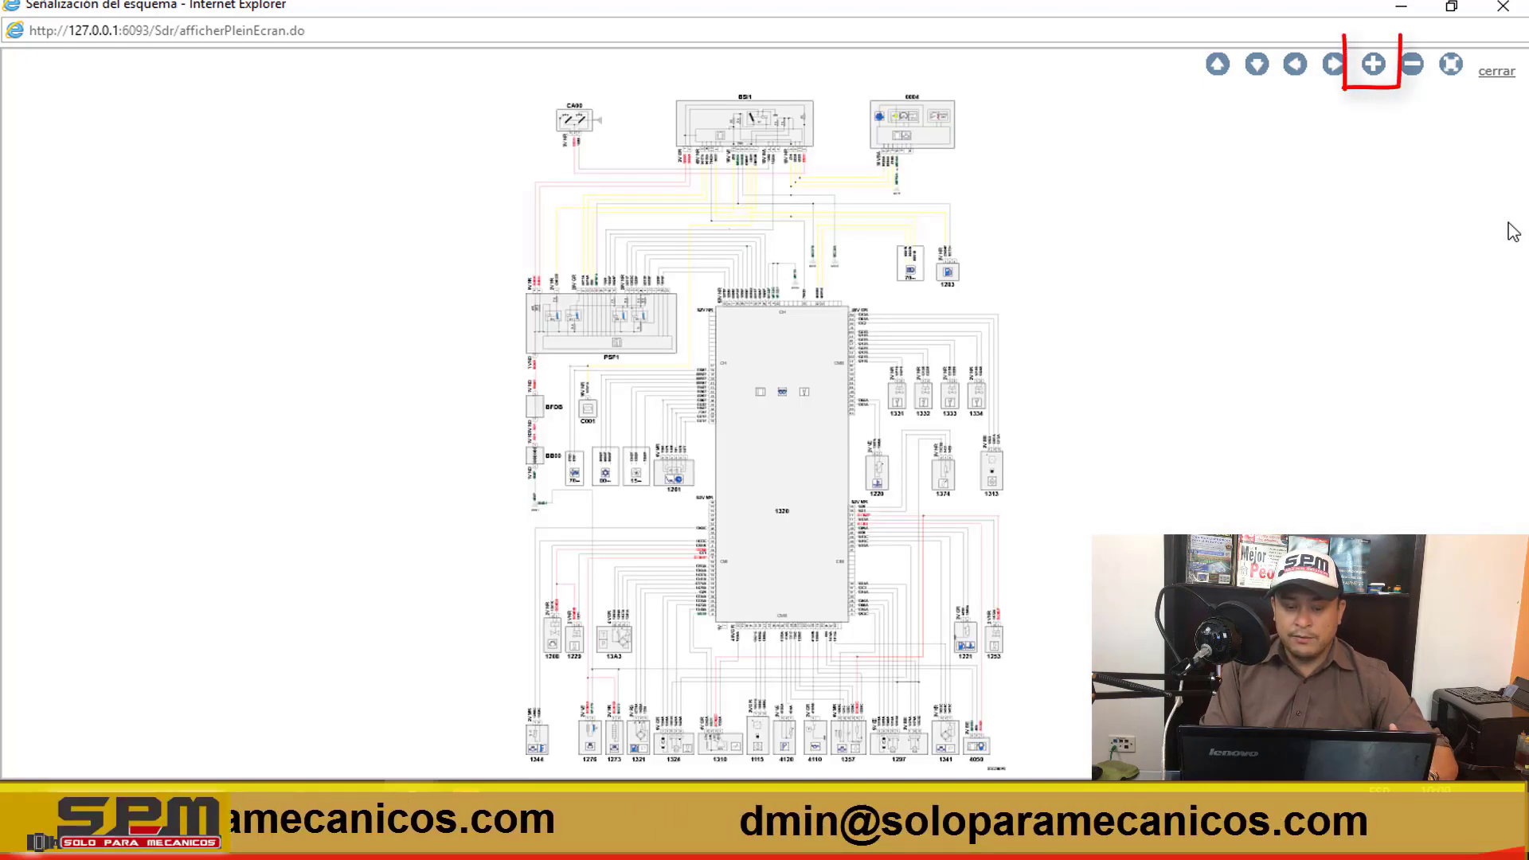
scroll(1513, 232, "up", 3)
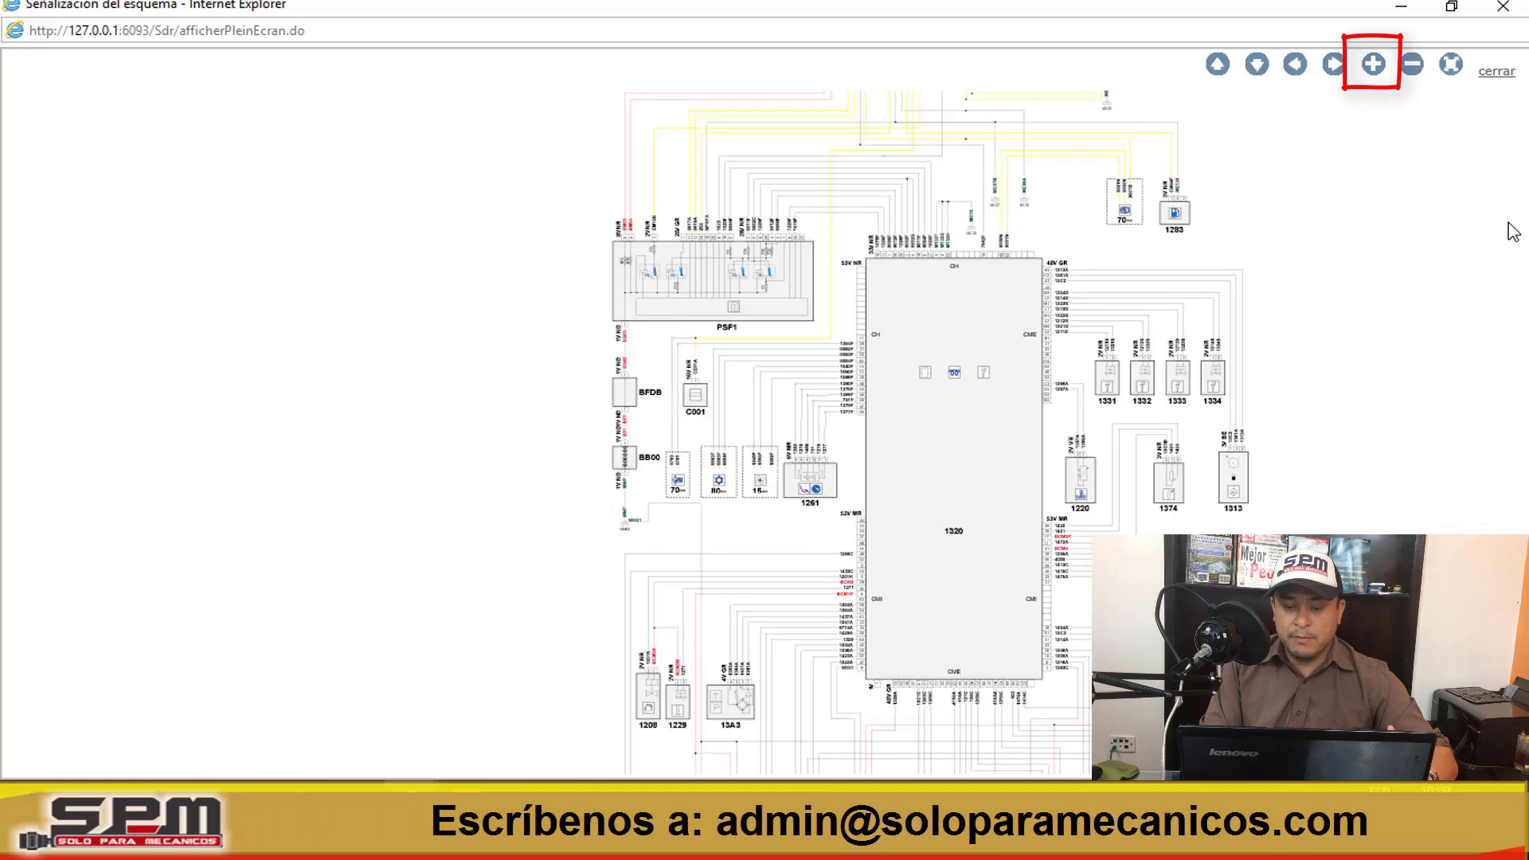
scroll(1513, 232, "up", 3)
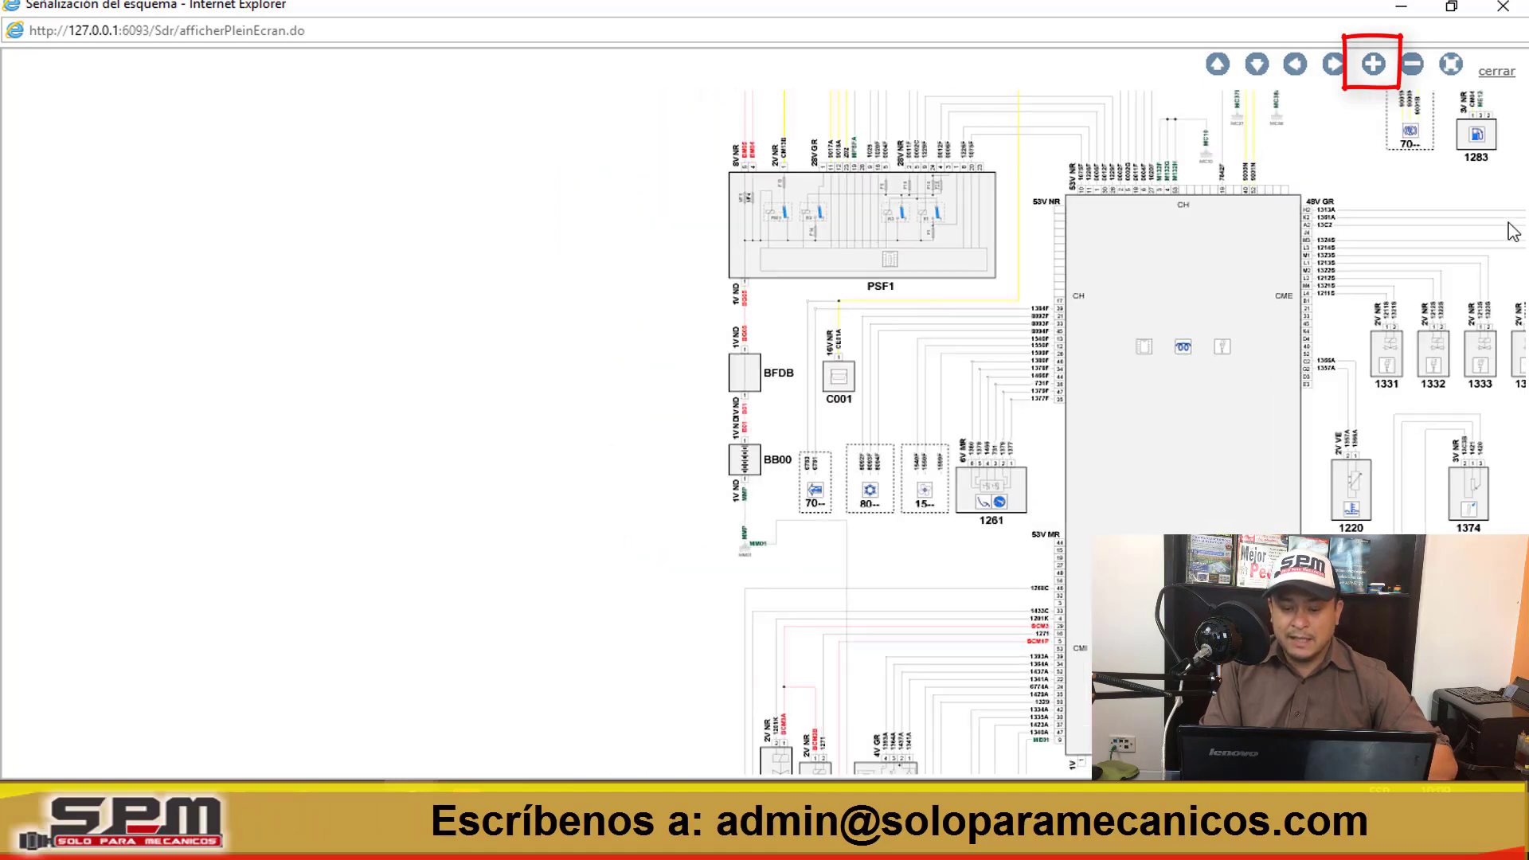
scroll(1512, 232, "up", 3)
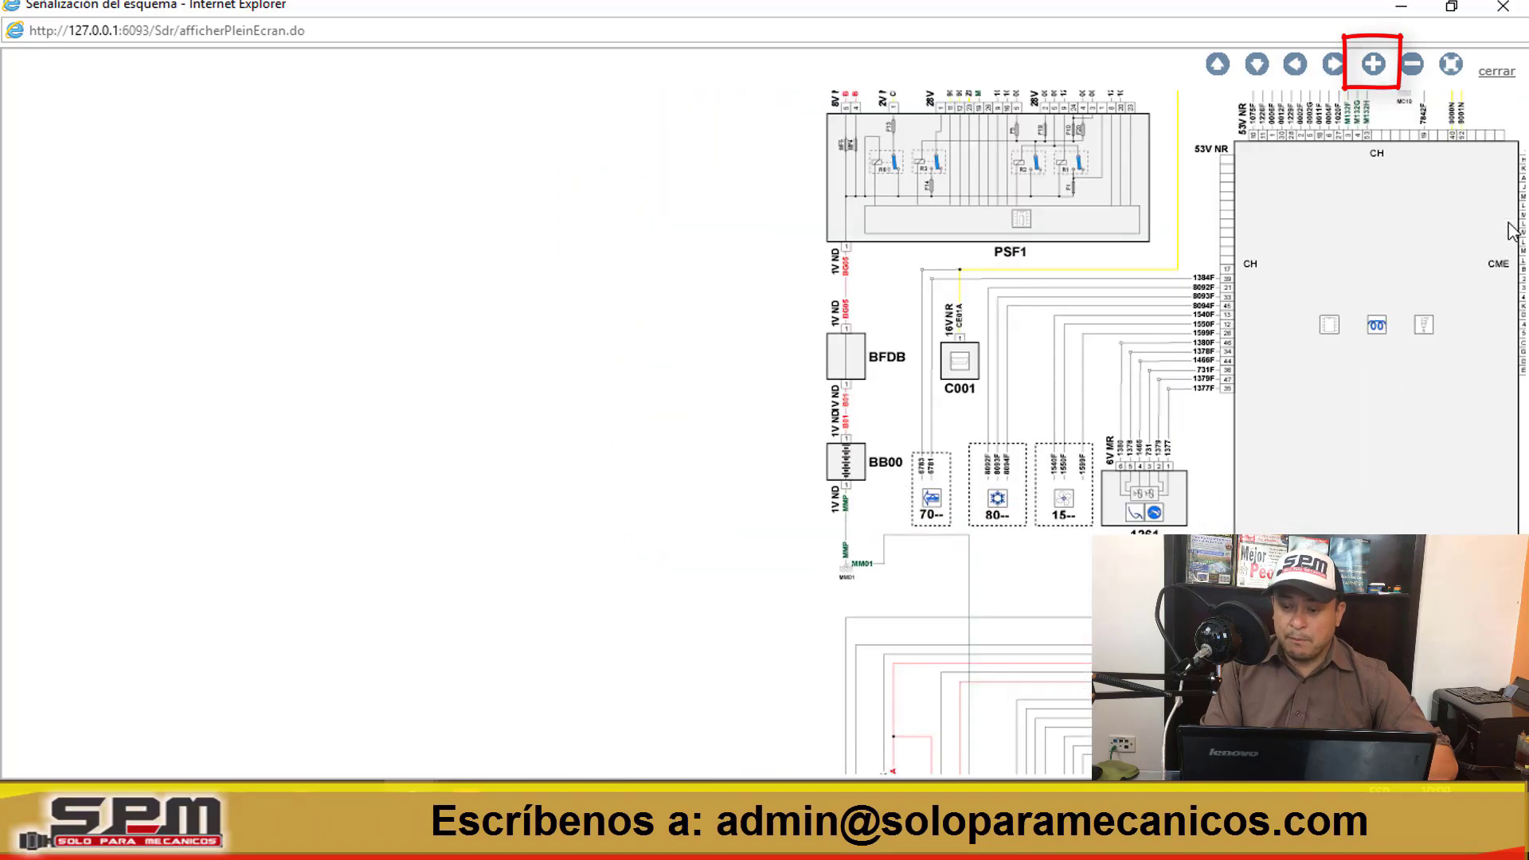
scroll(1513, 231, "up", 2)
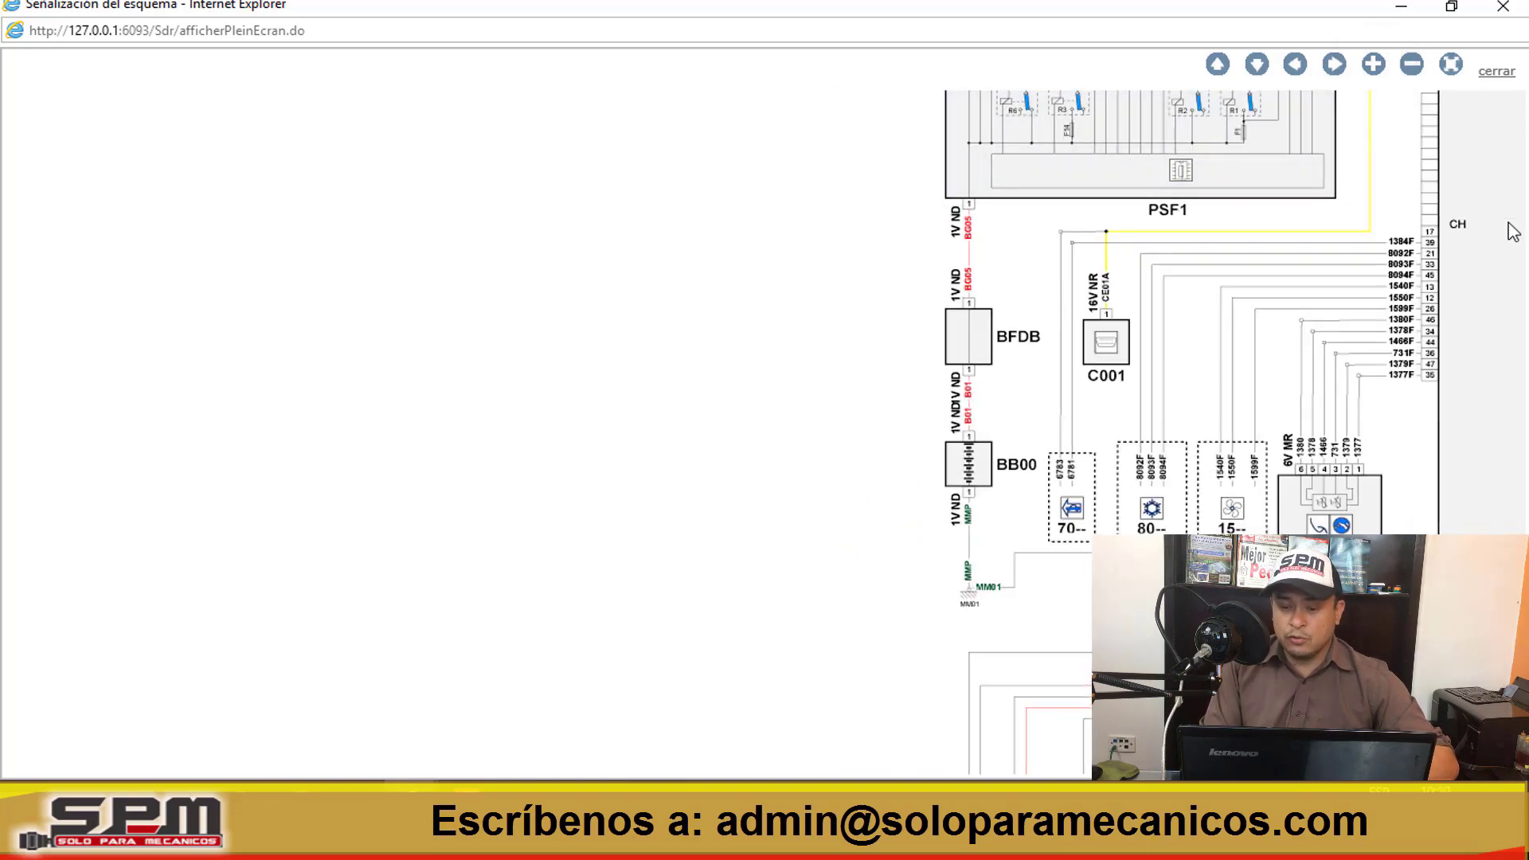
key("Left")
key("Left")
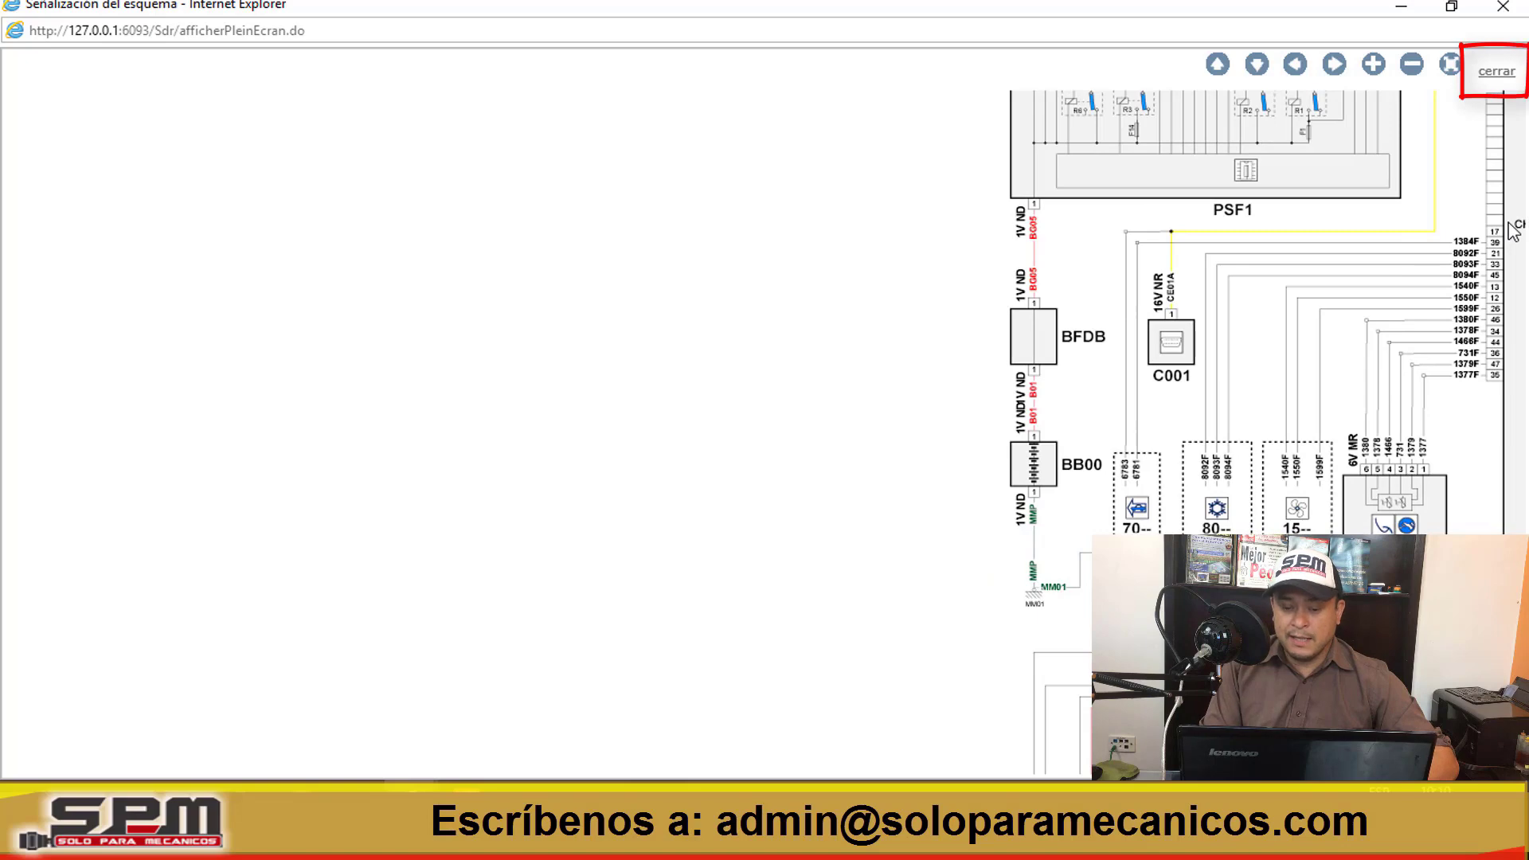
key("alt+F4")
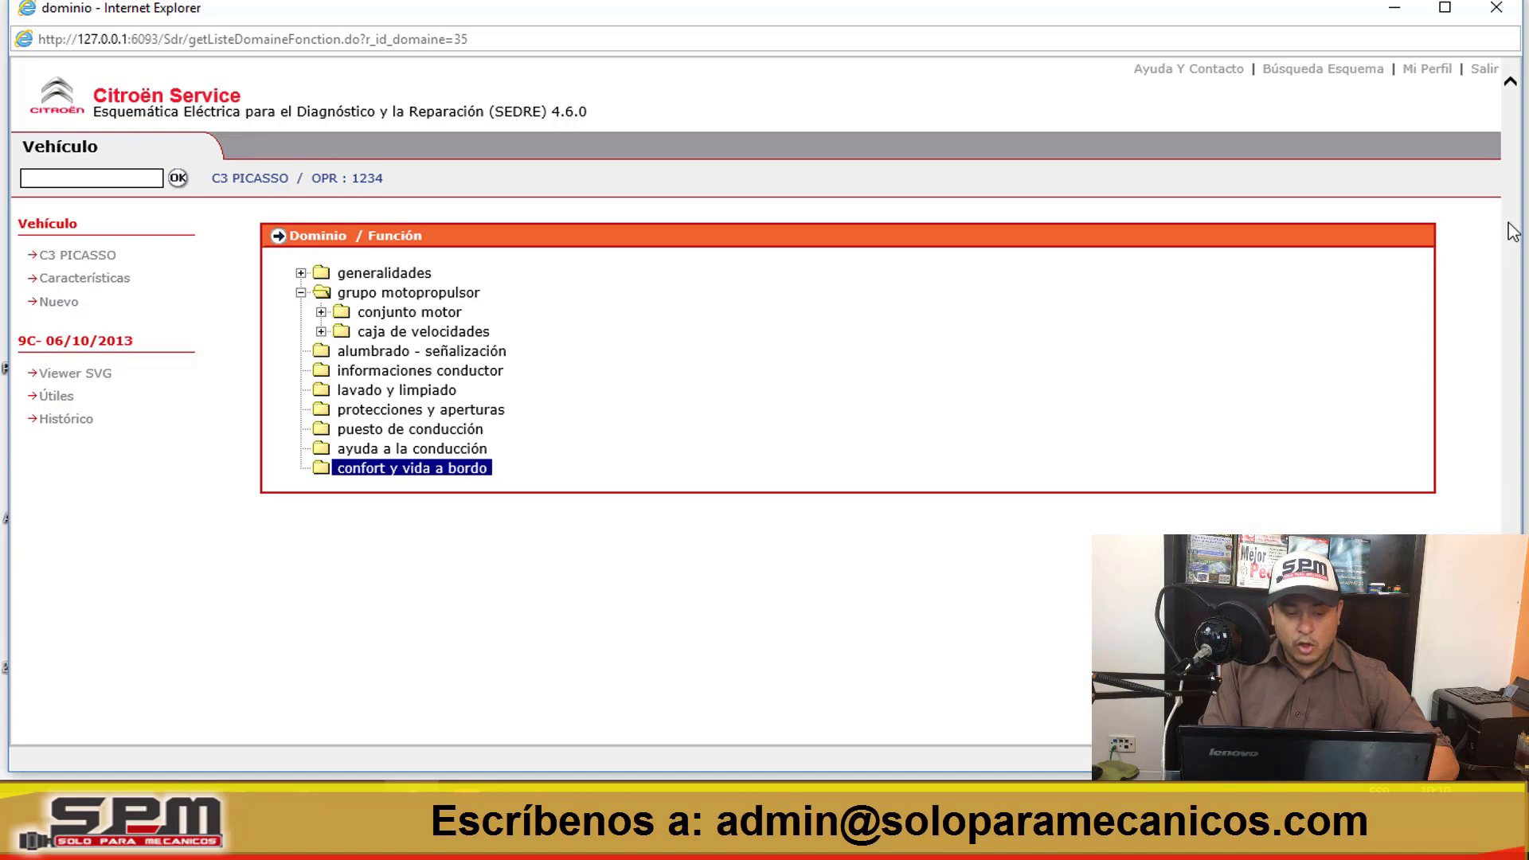
Open the caja de velocidades mecánica pilotada diagram under caja de velocidades and enlarge it to 200%.
left_click(321, 332)
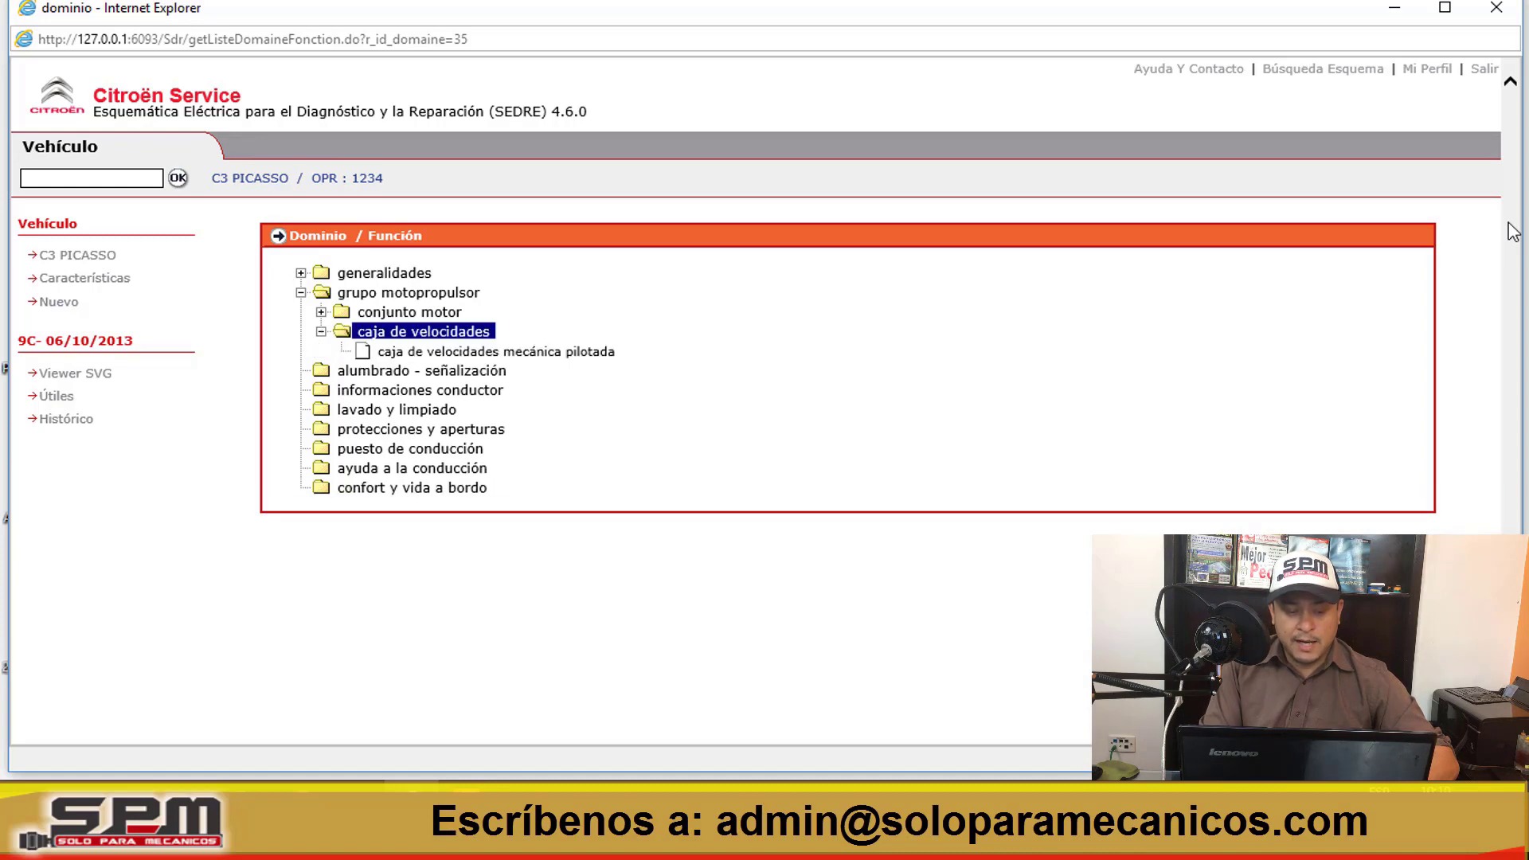
left_click(494, 351)
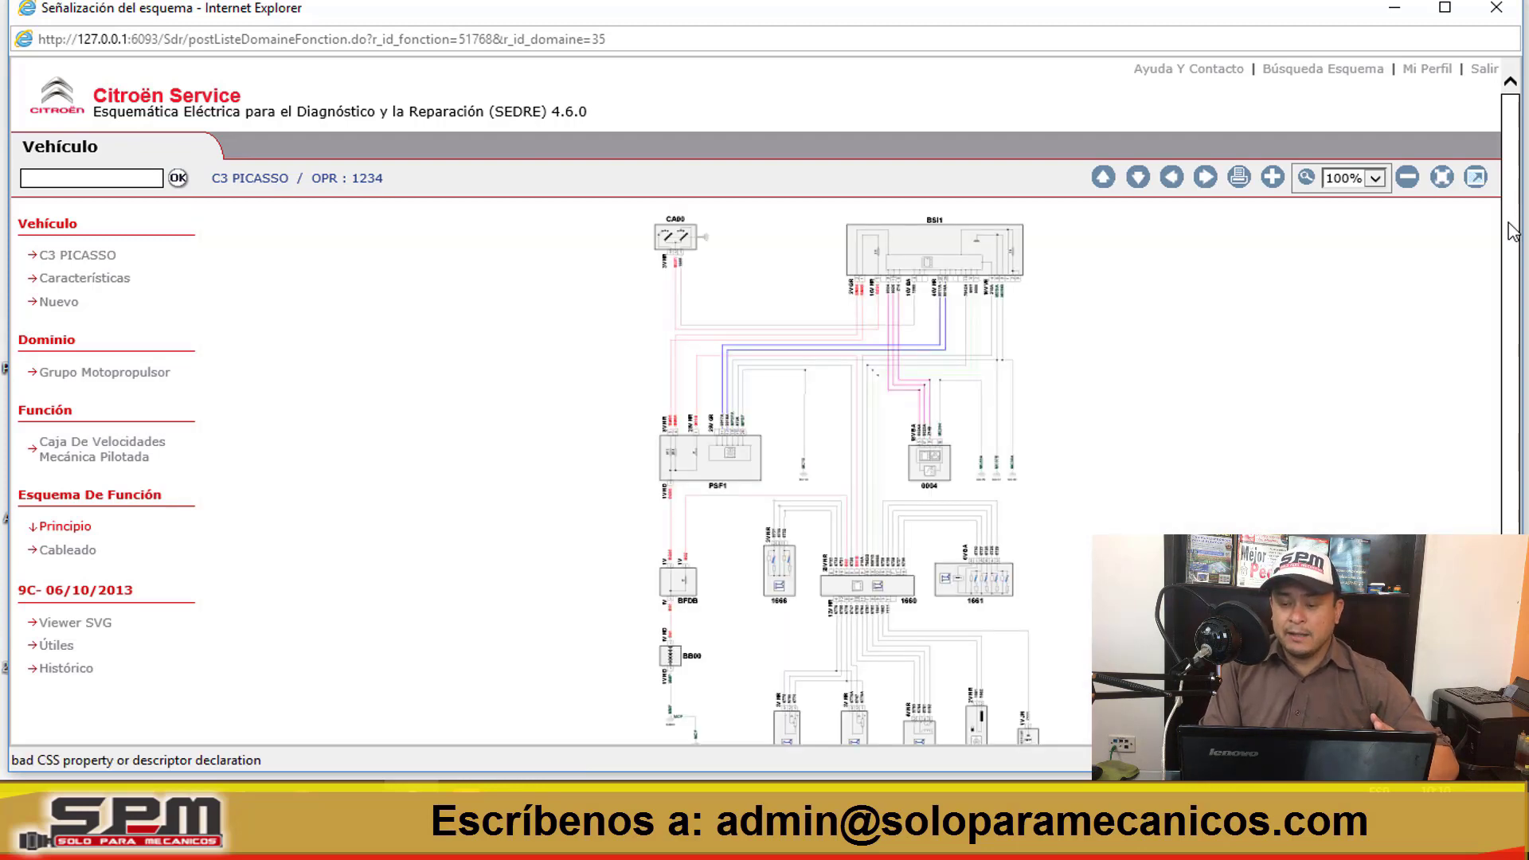
left_click(1375, 179)
left_click(1345, 150)
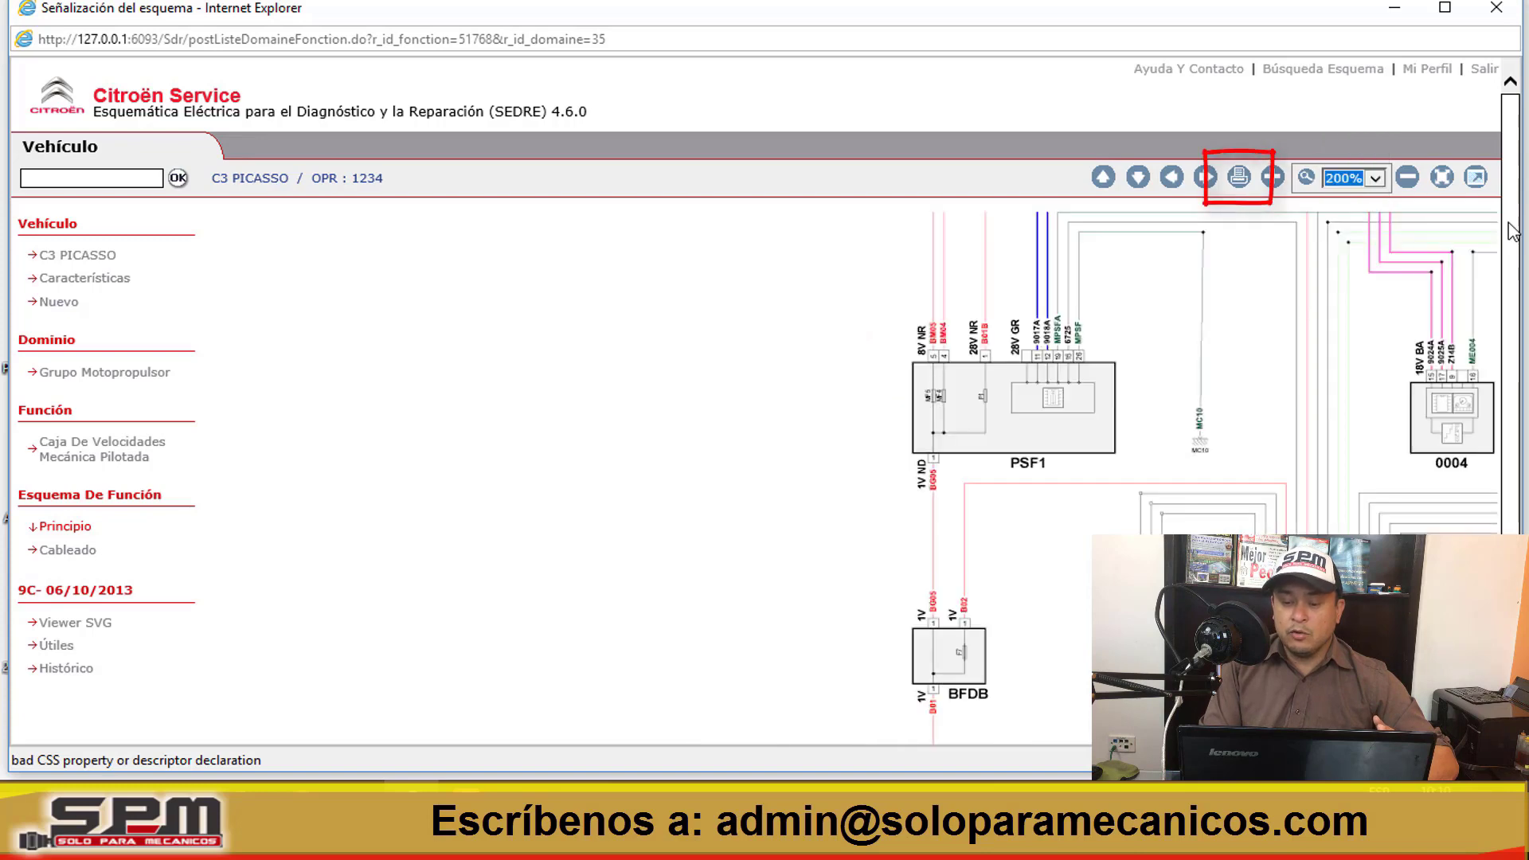
Open the printable version of the gearbox diagram, and check its print options without printing.
left_click(1238, 177)
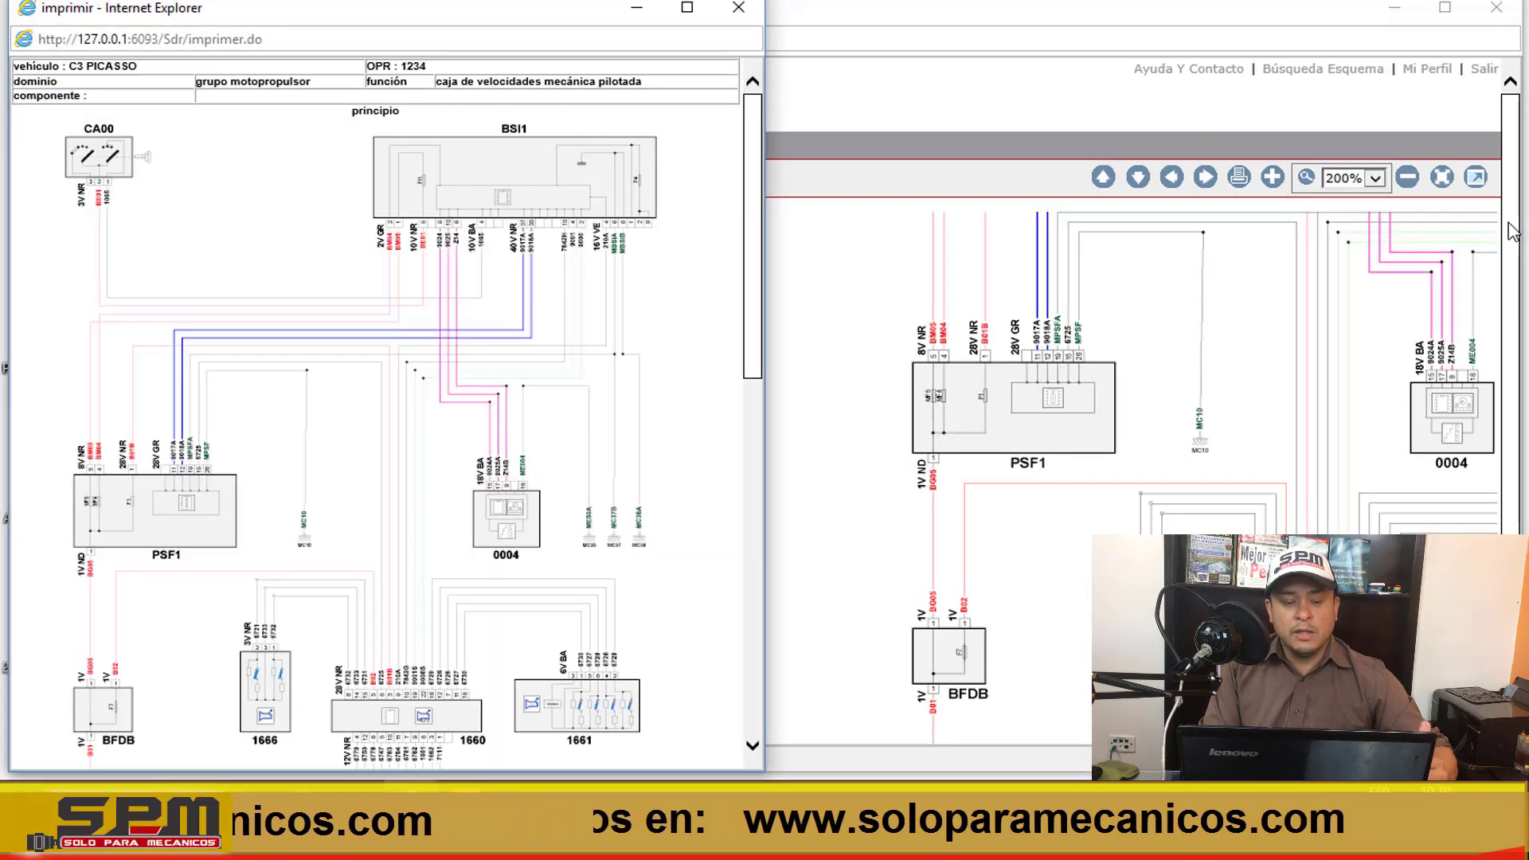
scroll(387, 414, "down", 15)
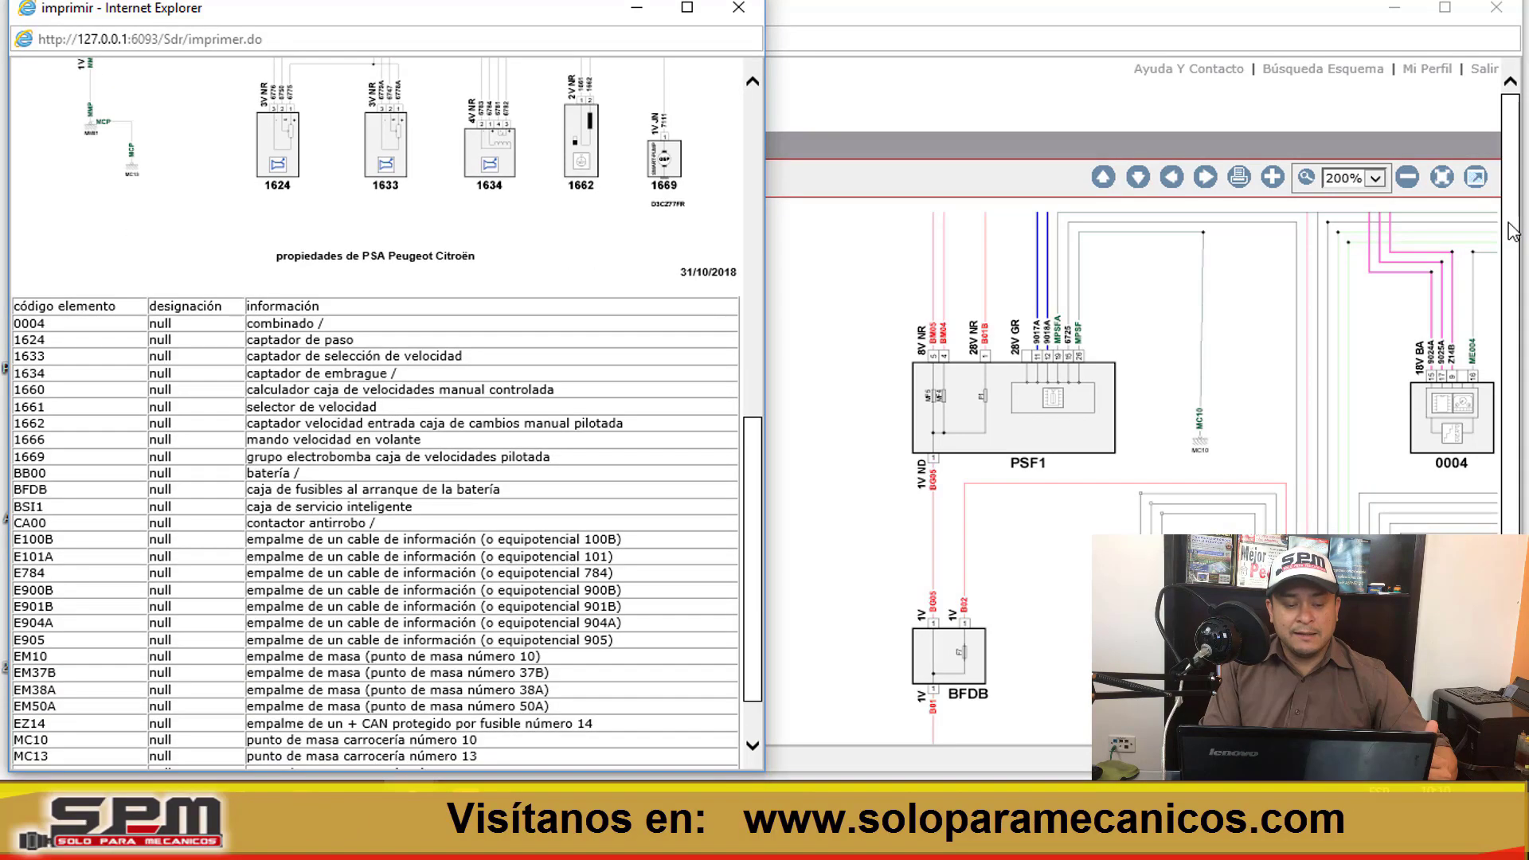
scroll(386, 414, "up", 15)
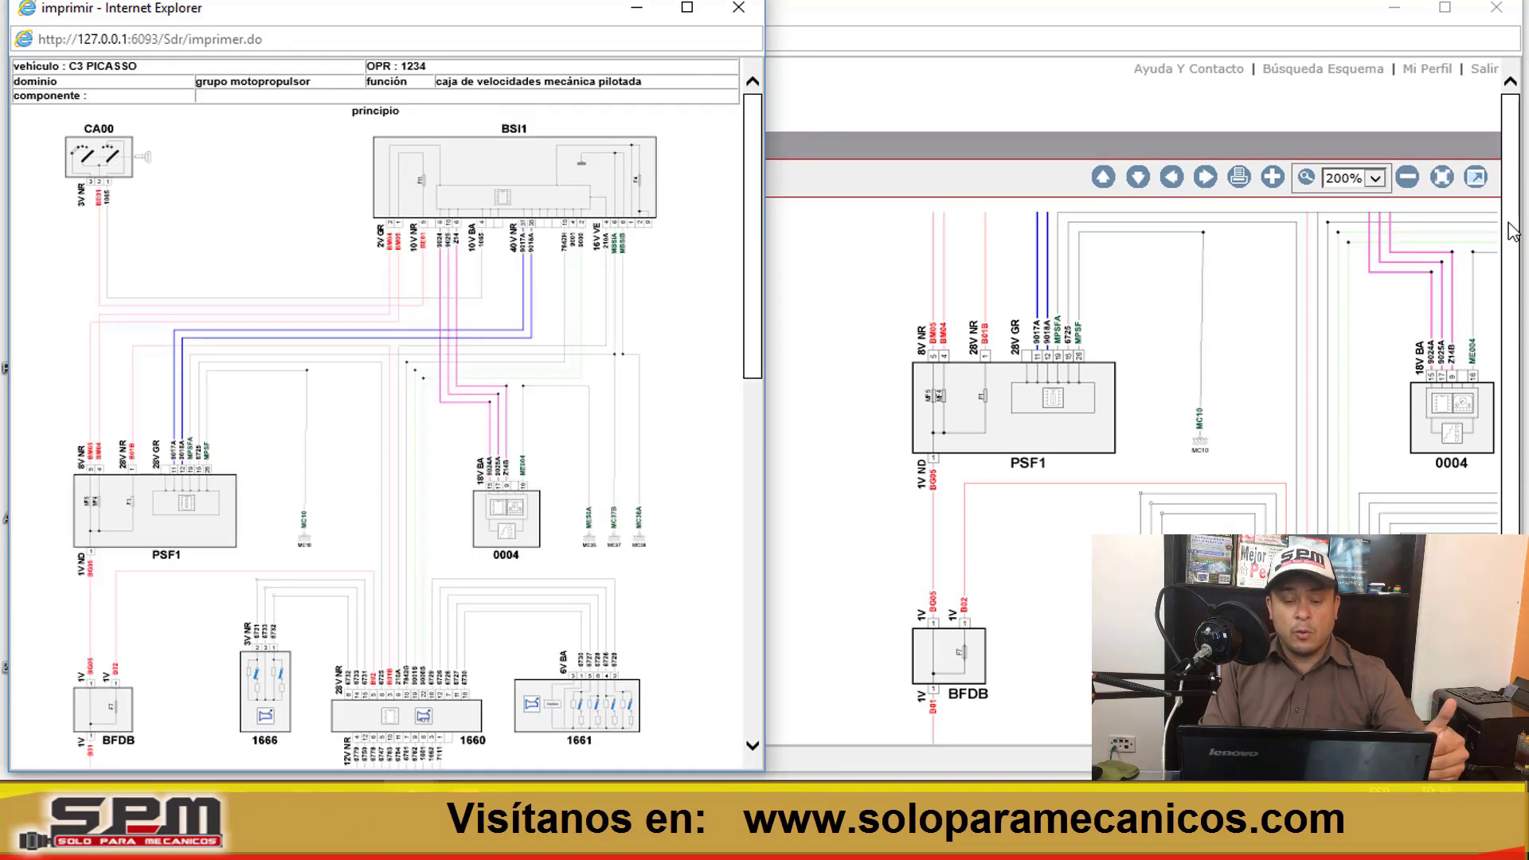
scroll(386, 414, "down", 5)
key("ctrl+p")
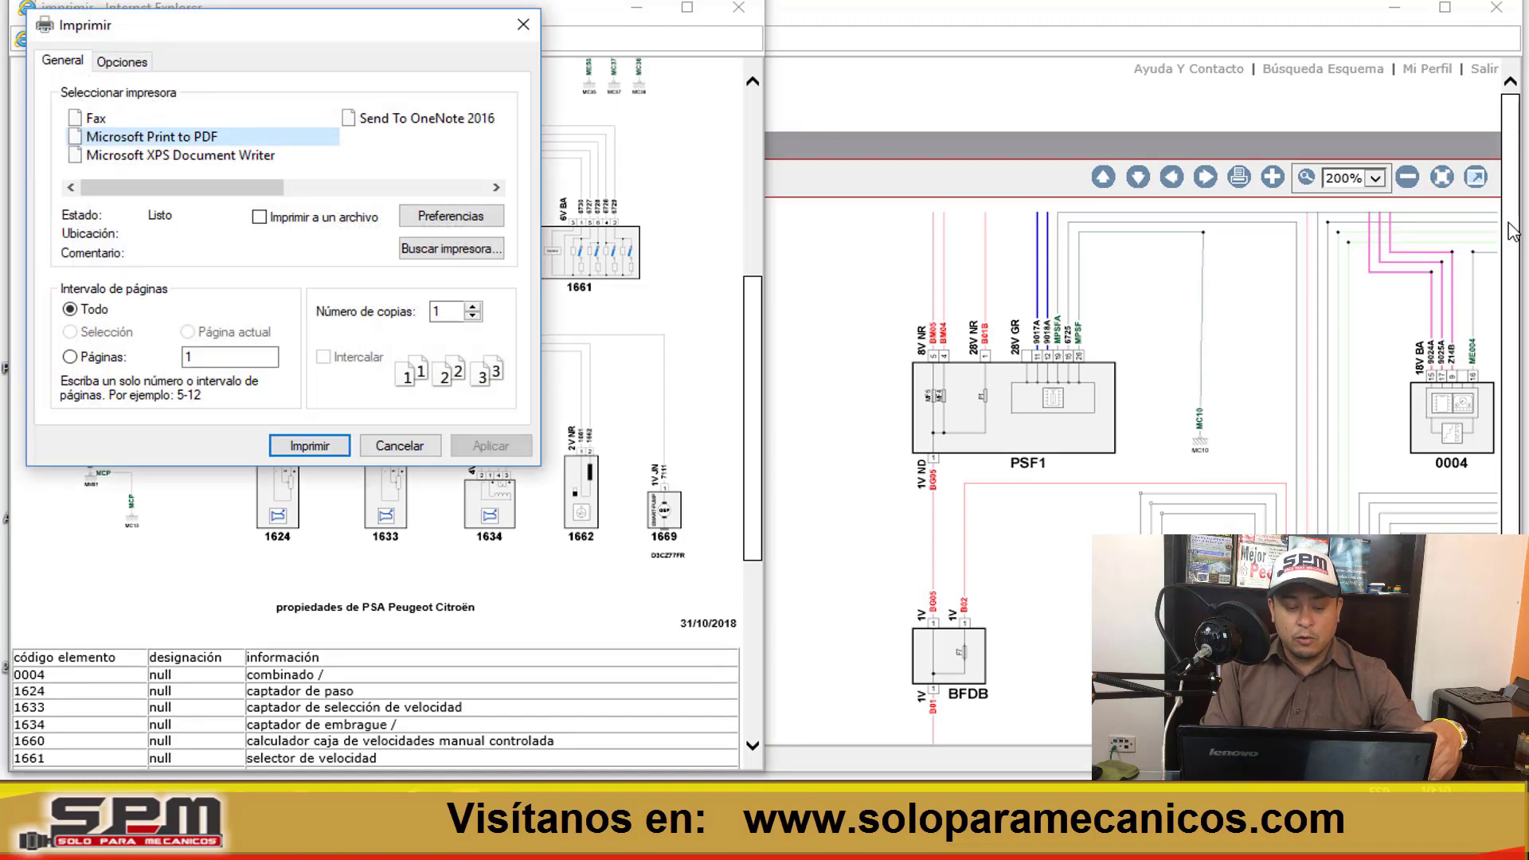
key("Escape")
Examine the table of component codes and descriptions beneath the printable gearbox diagram.
scroll(386, 414, "up", 10)
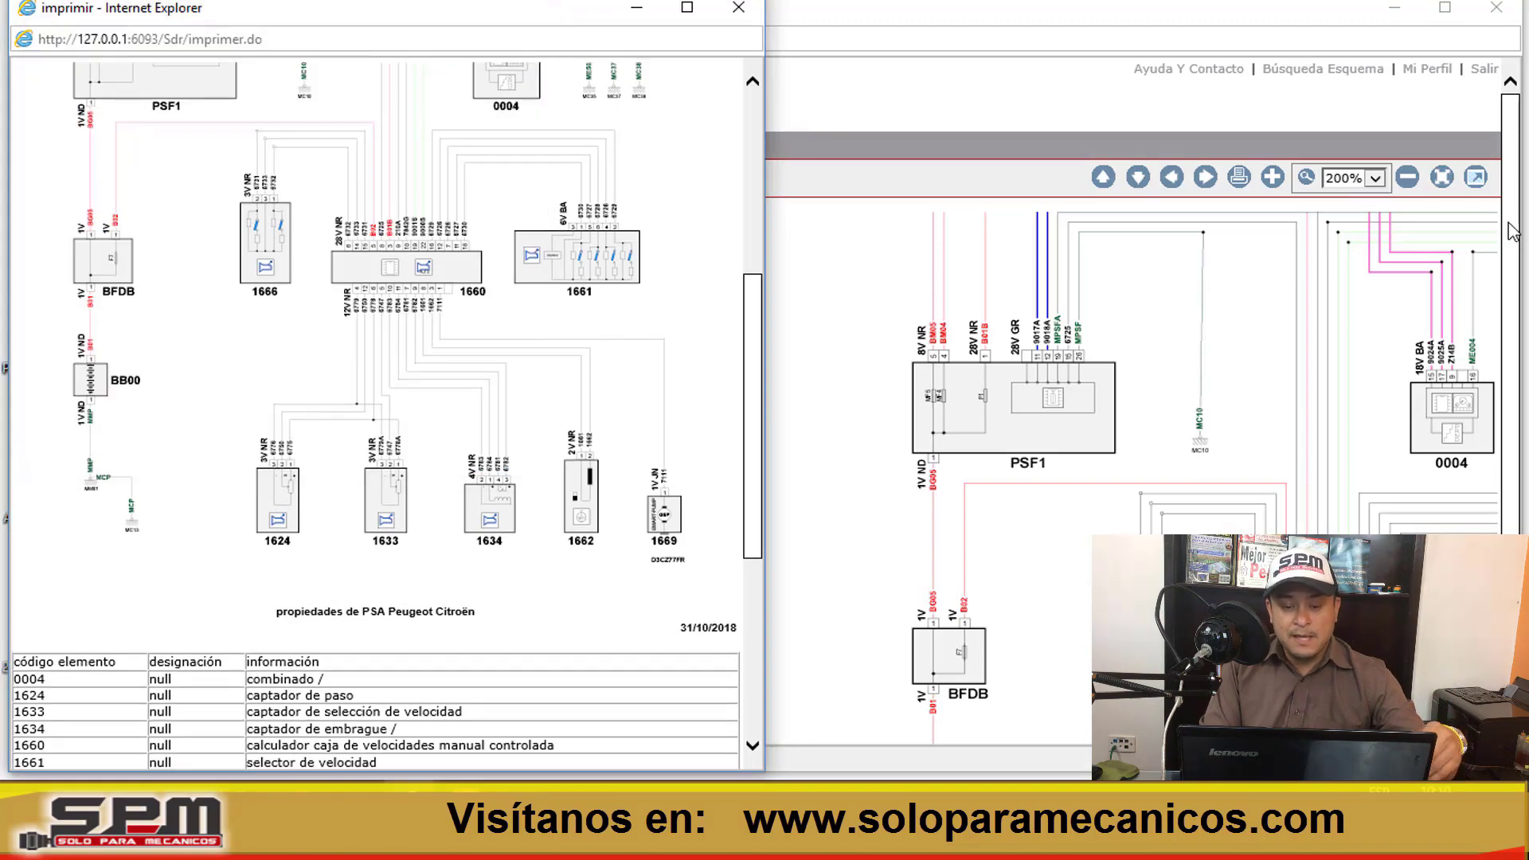
scroll(1513, 231, "down", 8)
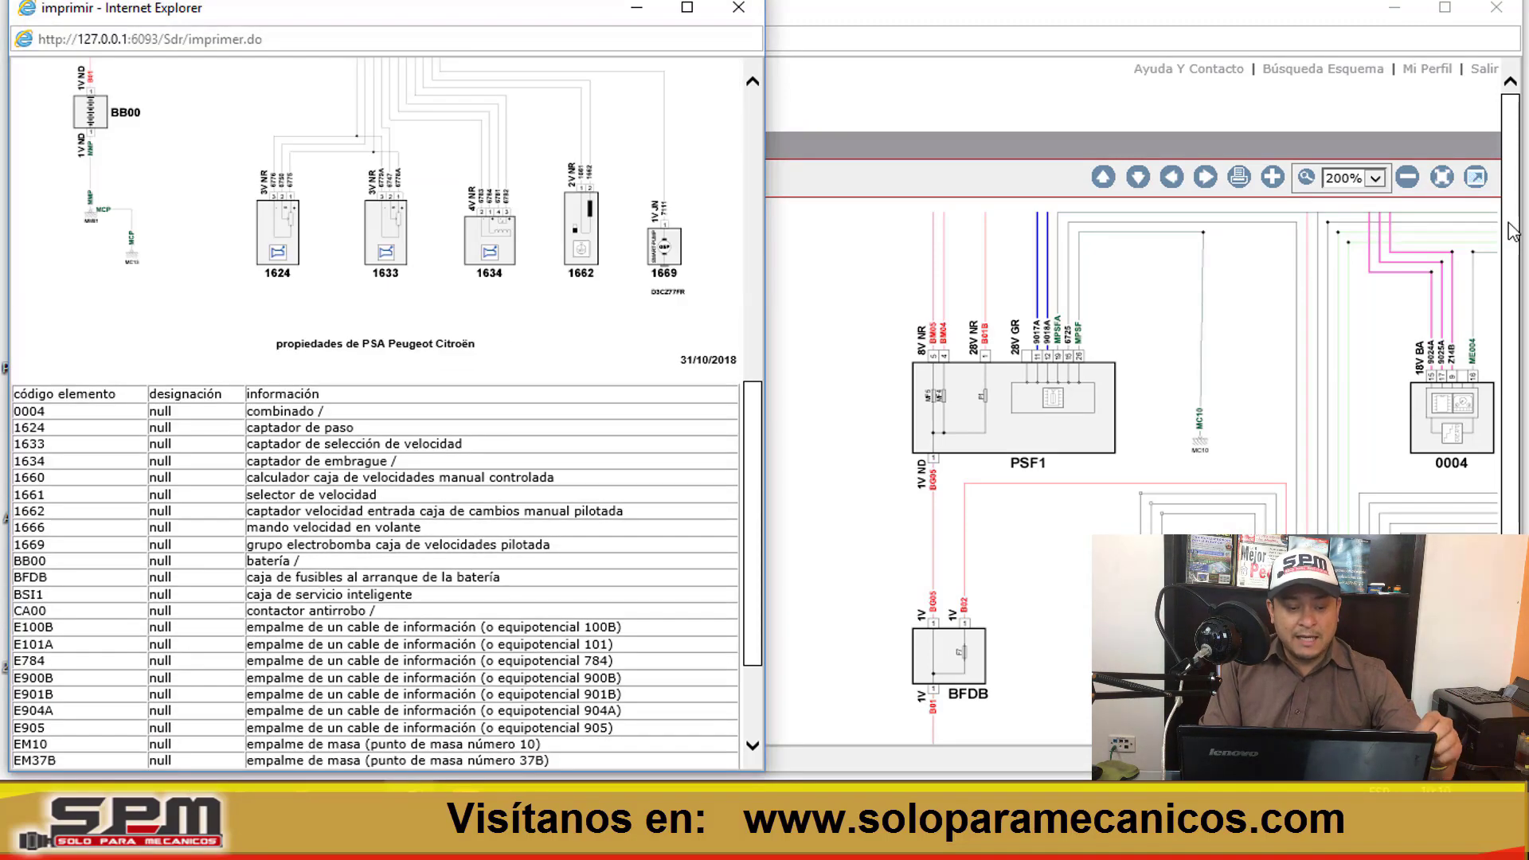
scroll(1513, 231, "down", 1)
scroll(1513, 231, "up", 6)
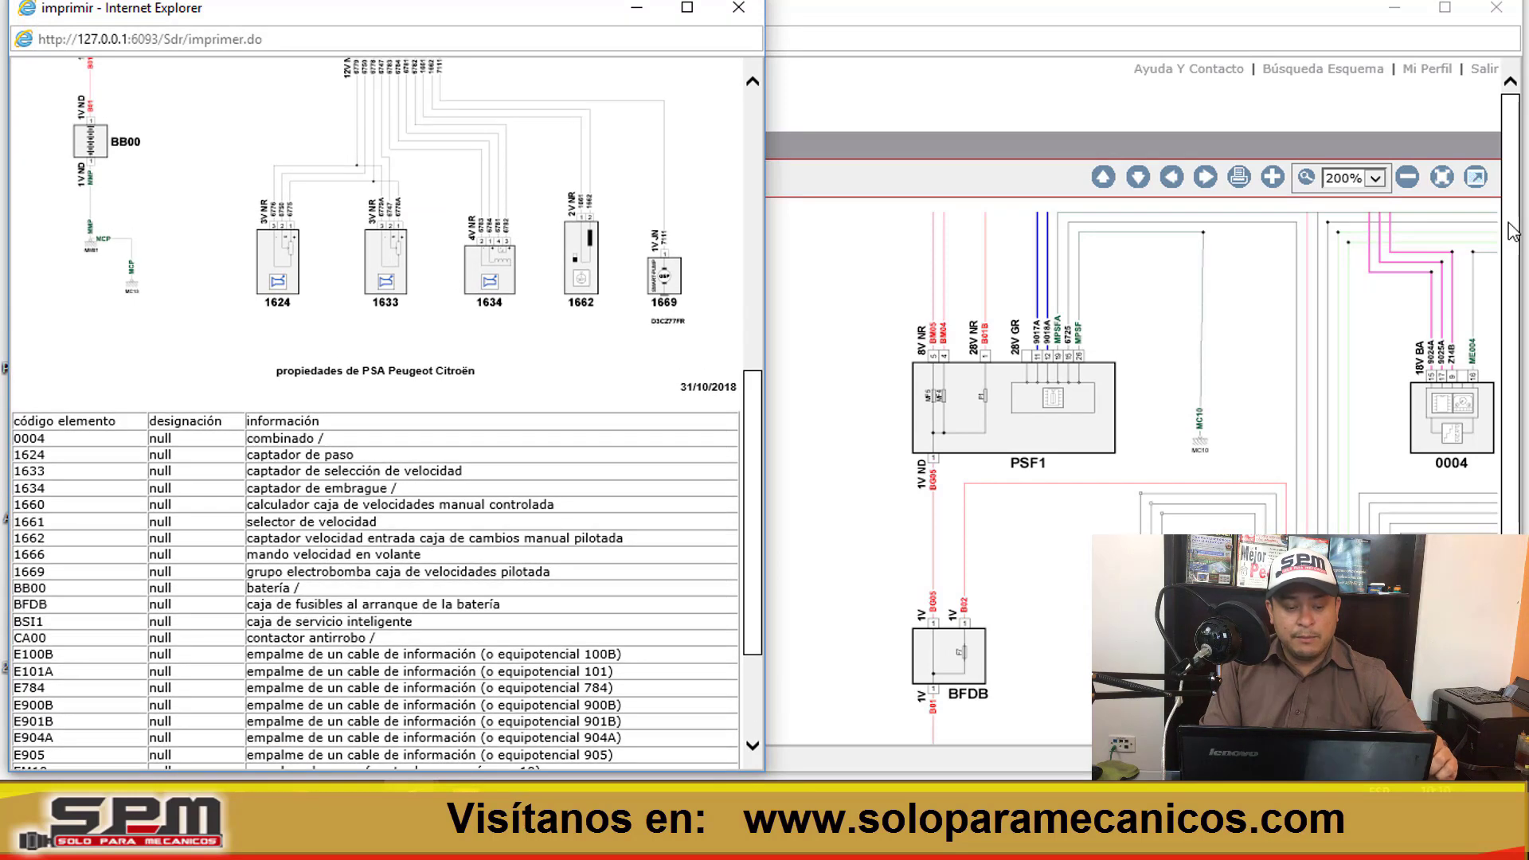
scroll(1512, 232, "down", 6)
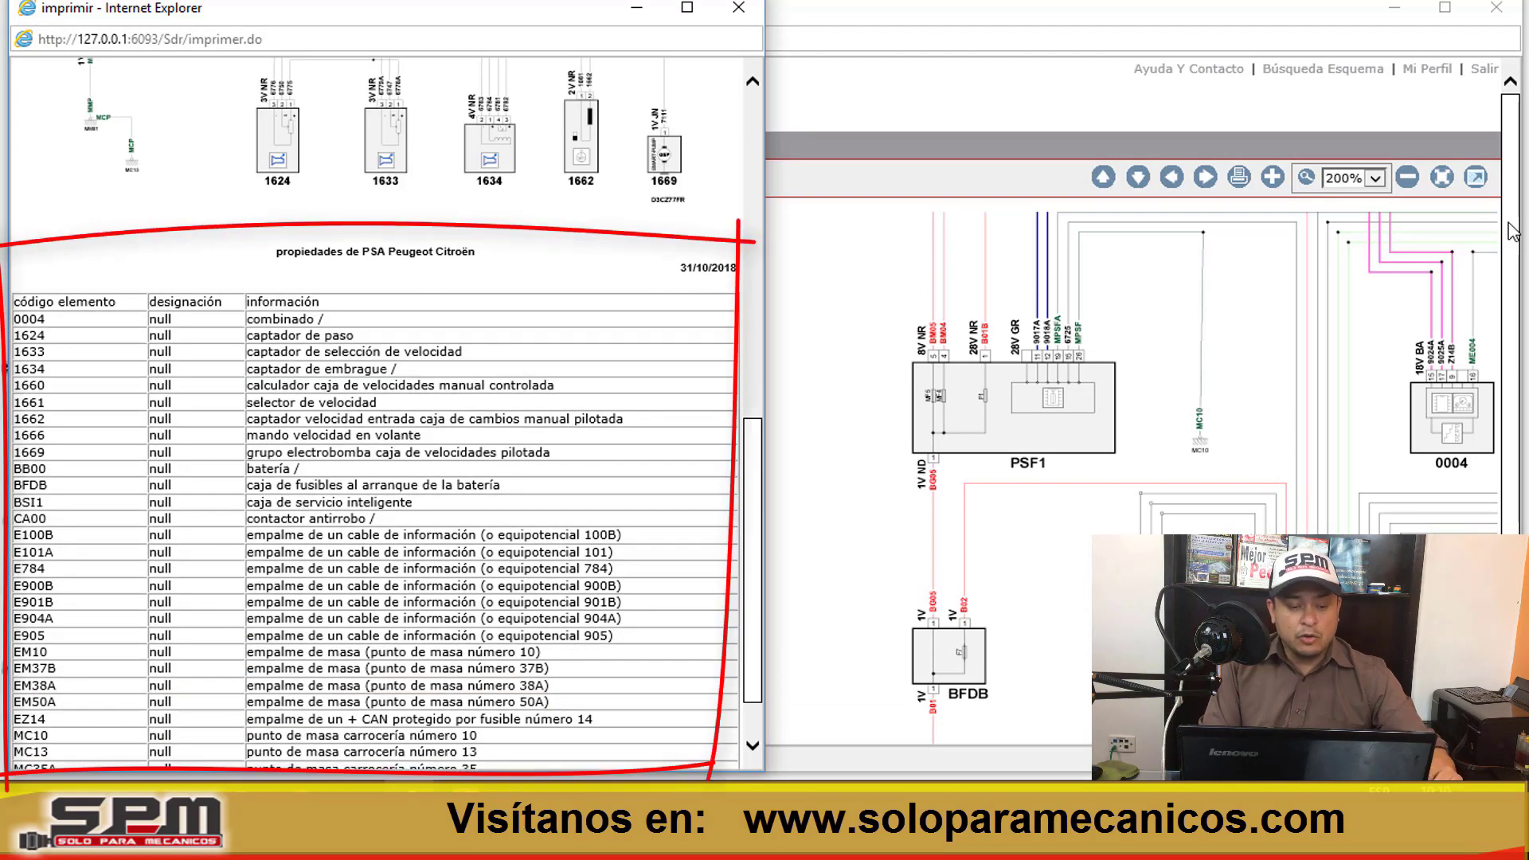
Compare the printable gearbox diagram's component codes with the description table beneath it, and close the printable version.
scroll(1513, 231, "down", 1)
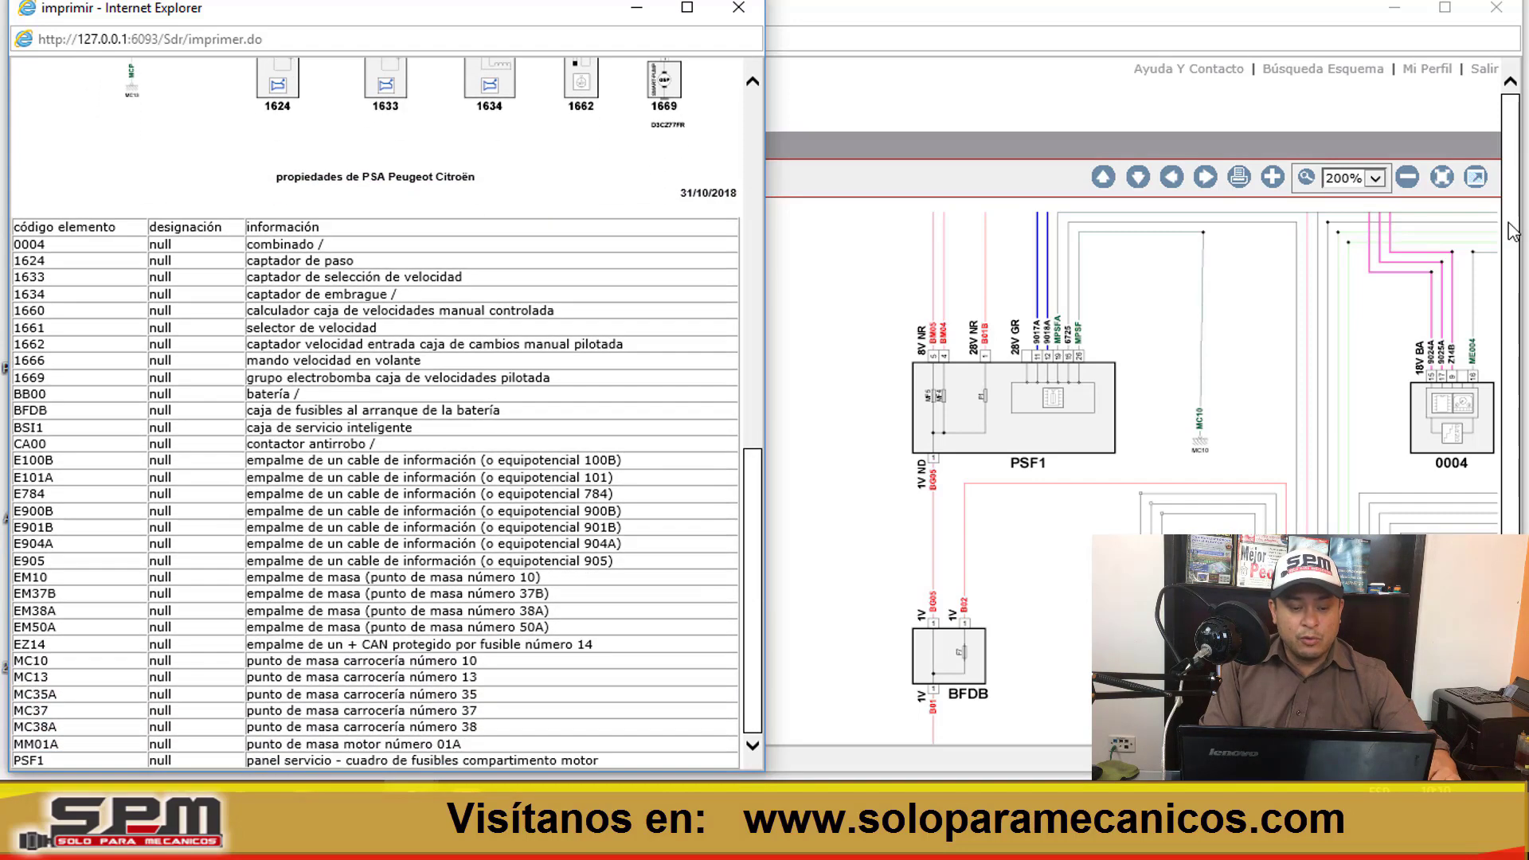
scroll(1513, 232, "up", 6)
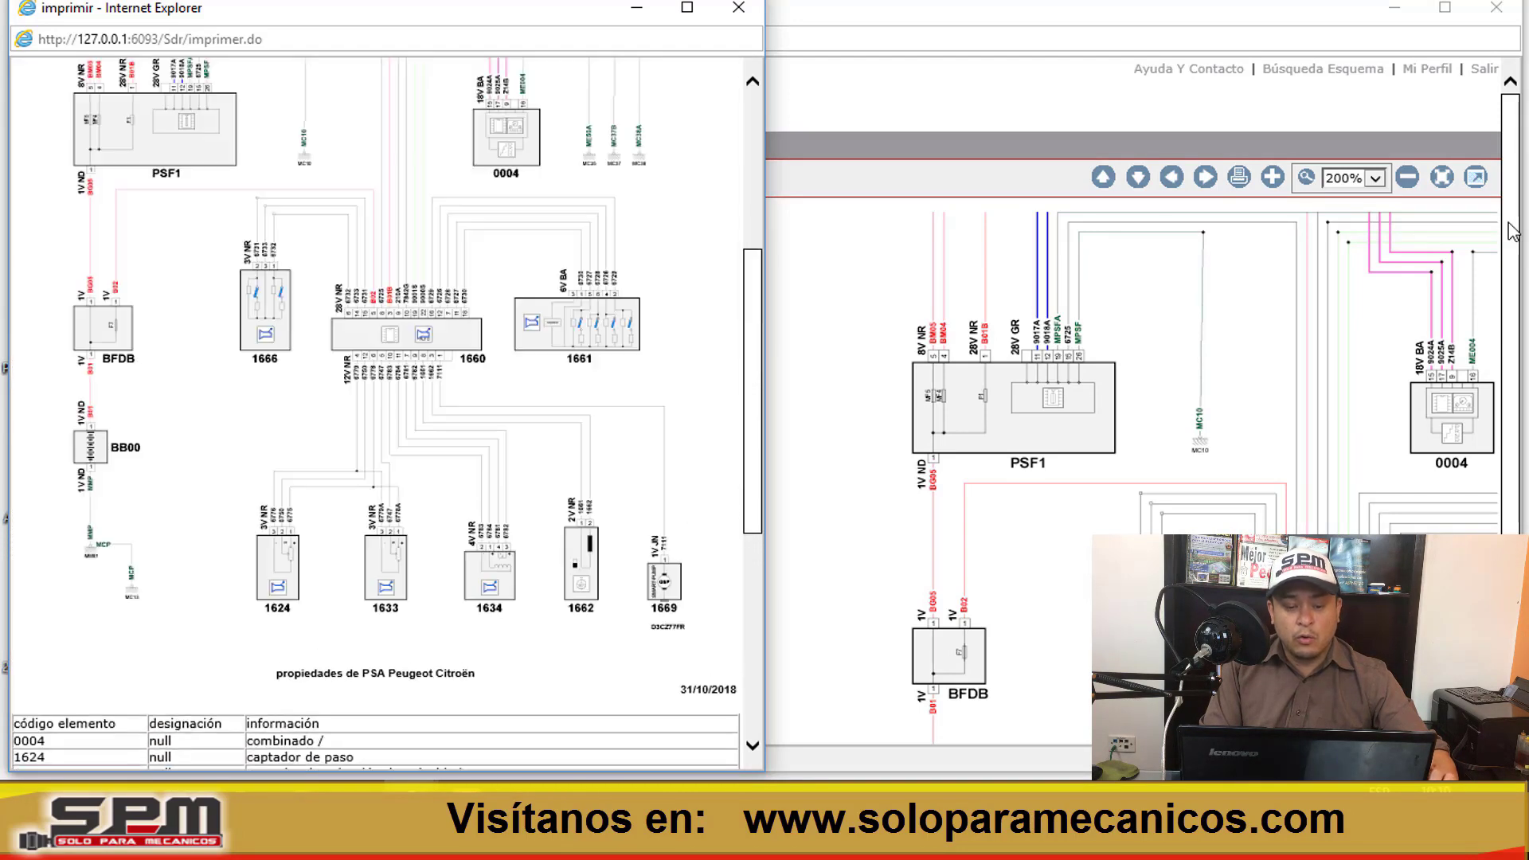
scroll(1512, 232, "down", 6)
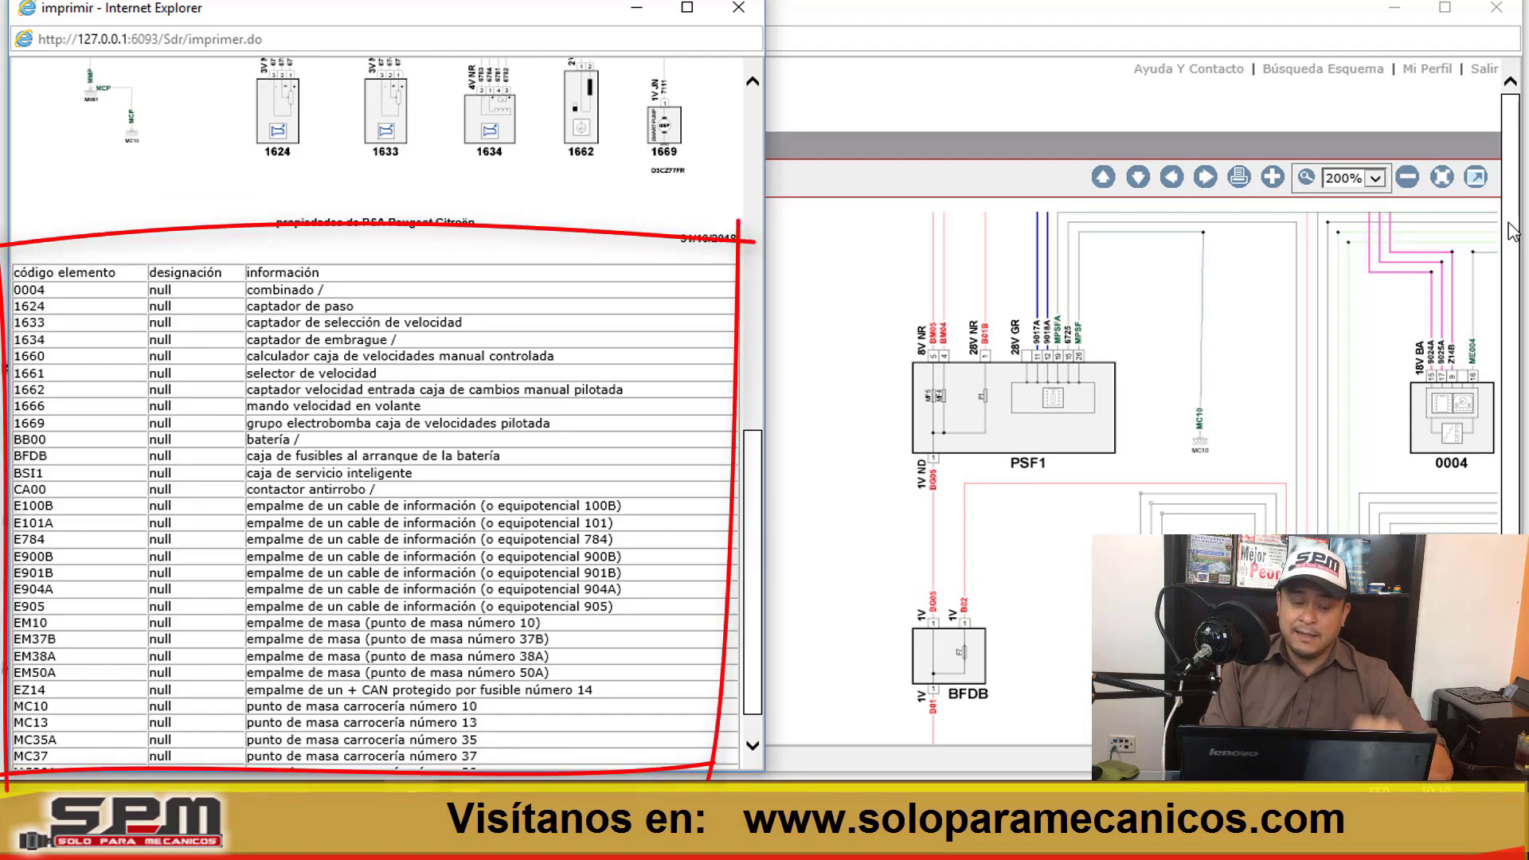
scroll(1513, 232, "up", 10)
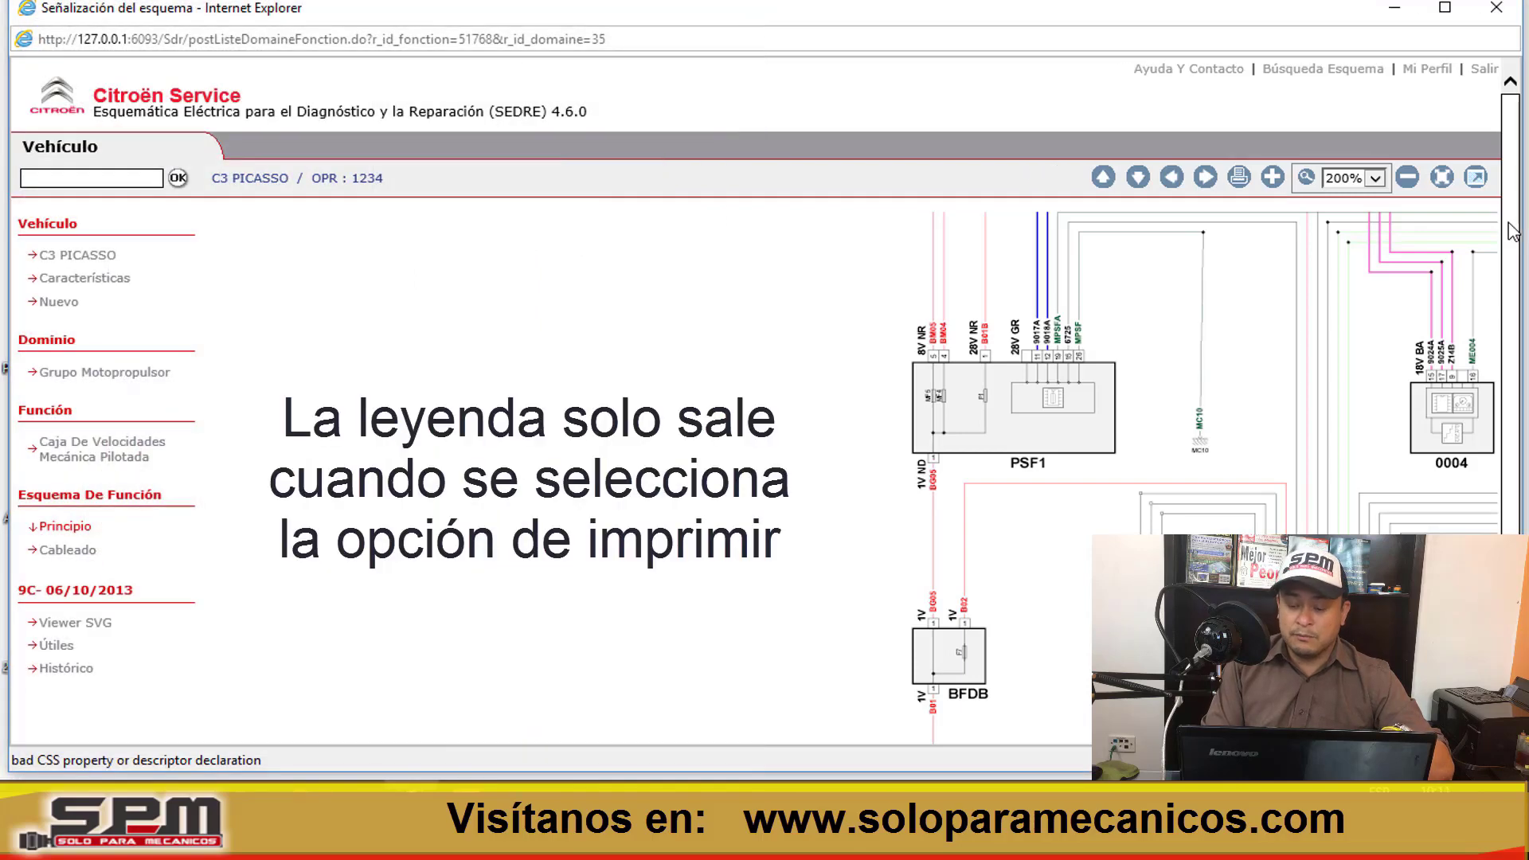
Set the gearbox diagram's zoom to 100% and reopen its printable version without printing.
scroll(1513, 232, "down", 1)
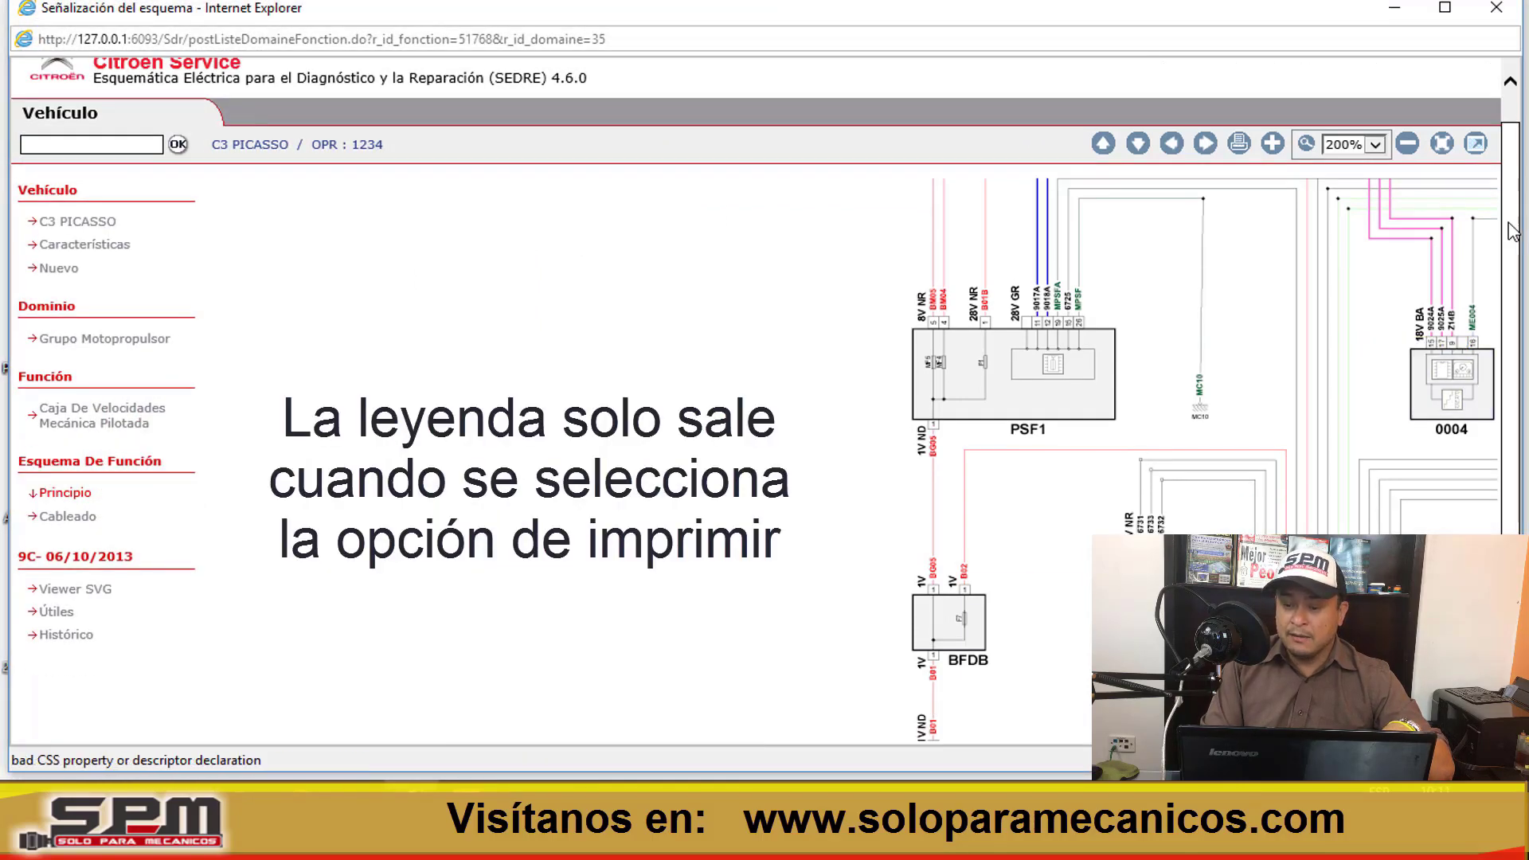
left_click(1344, 174)
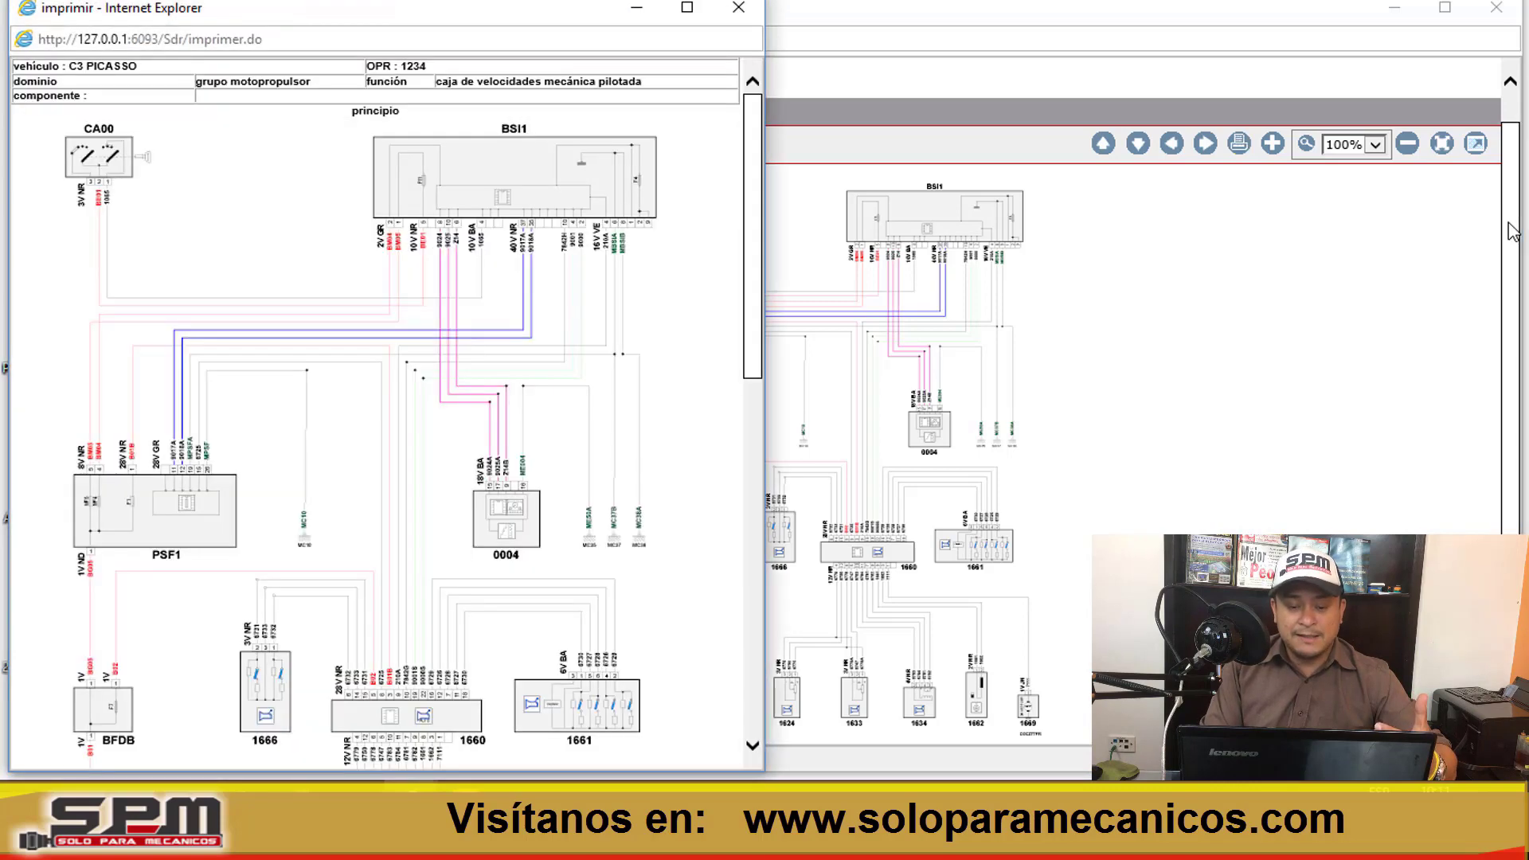
key("Escape")
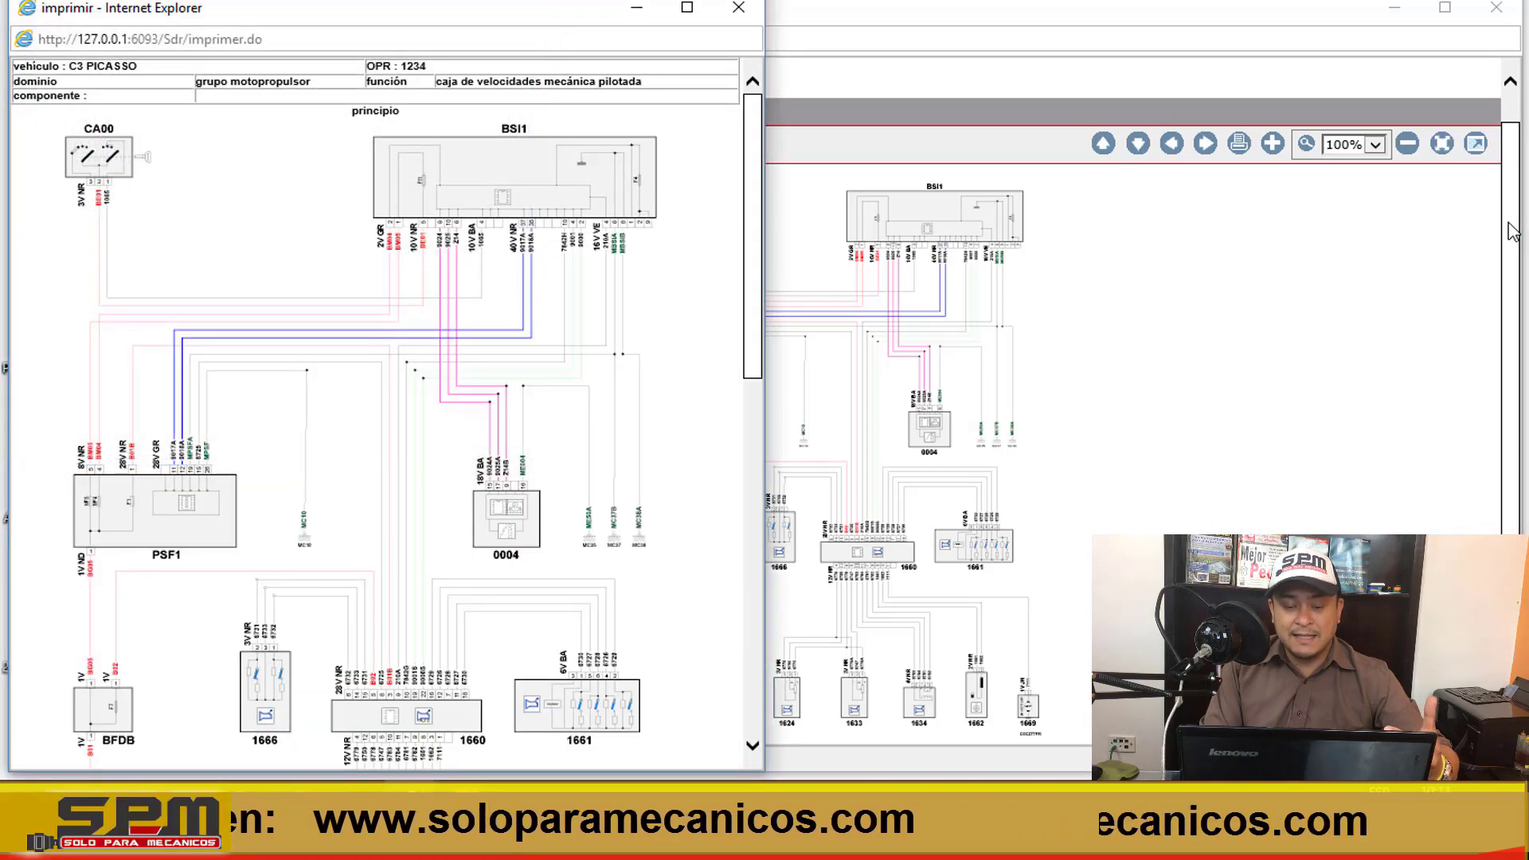
Review the printable gearbox diagram together with its legend of component codes and descriptions, and close the printable version.
key("Page_Down")
key("Page_Down")
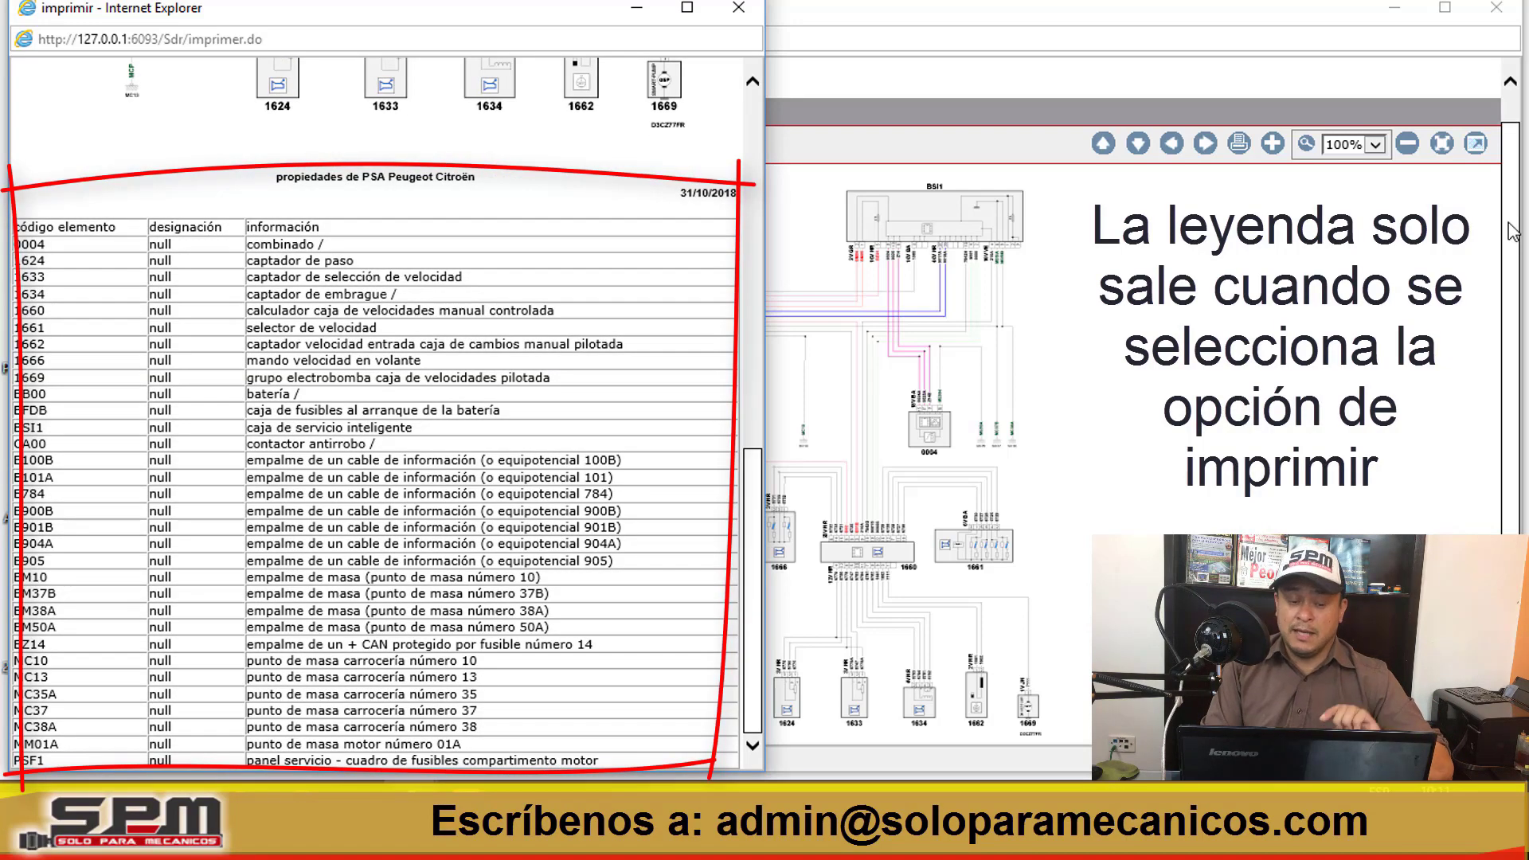
key("Page_Up")
key("Page_Down")
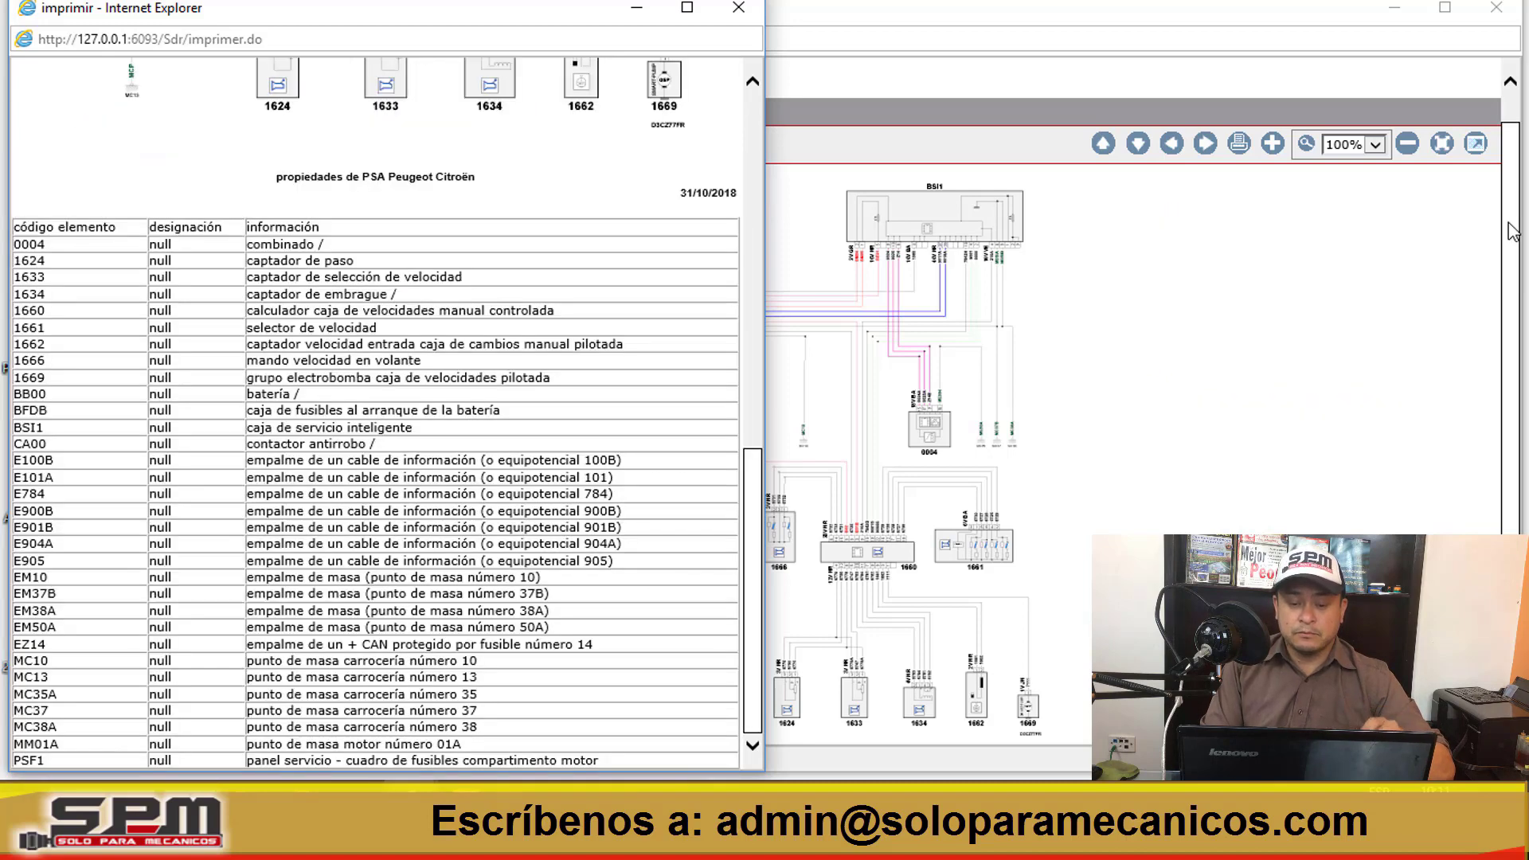
key("Page_Up")
key("Page_Up")
key("Page_Down")
key("Page_Down")
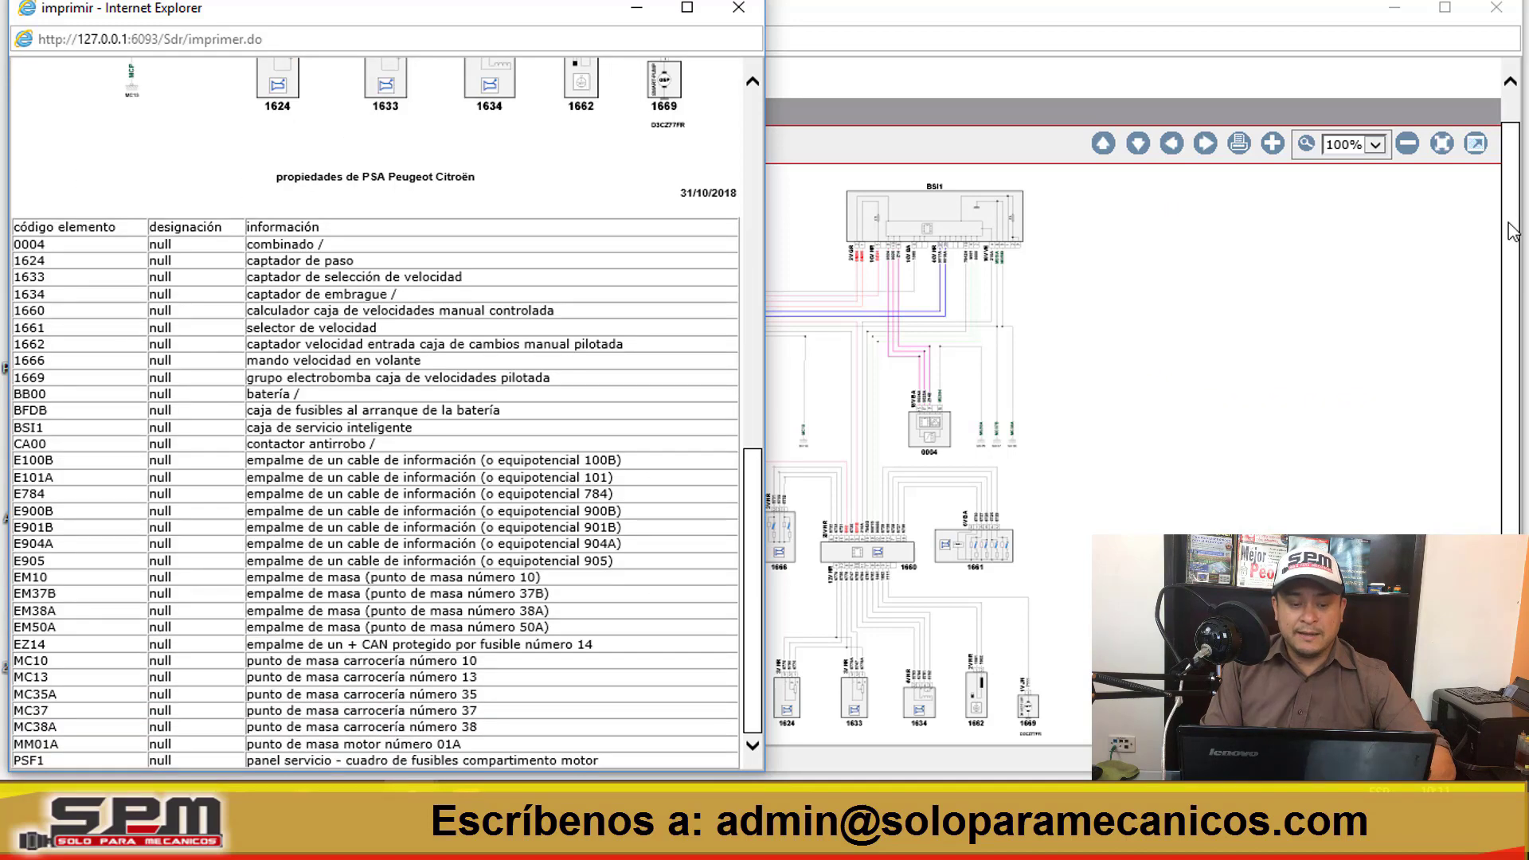
key("Page_Up")
key("Page_Up")
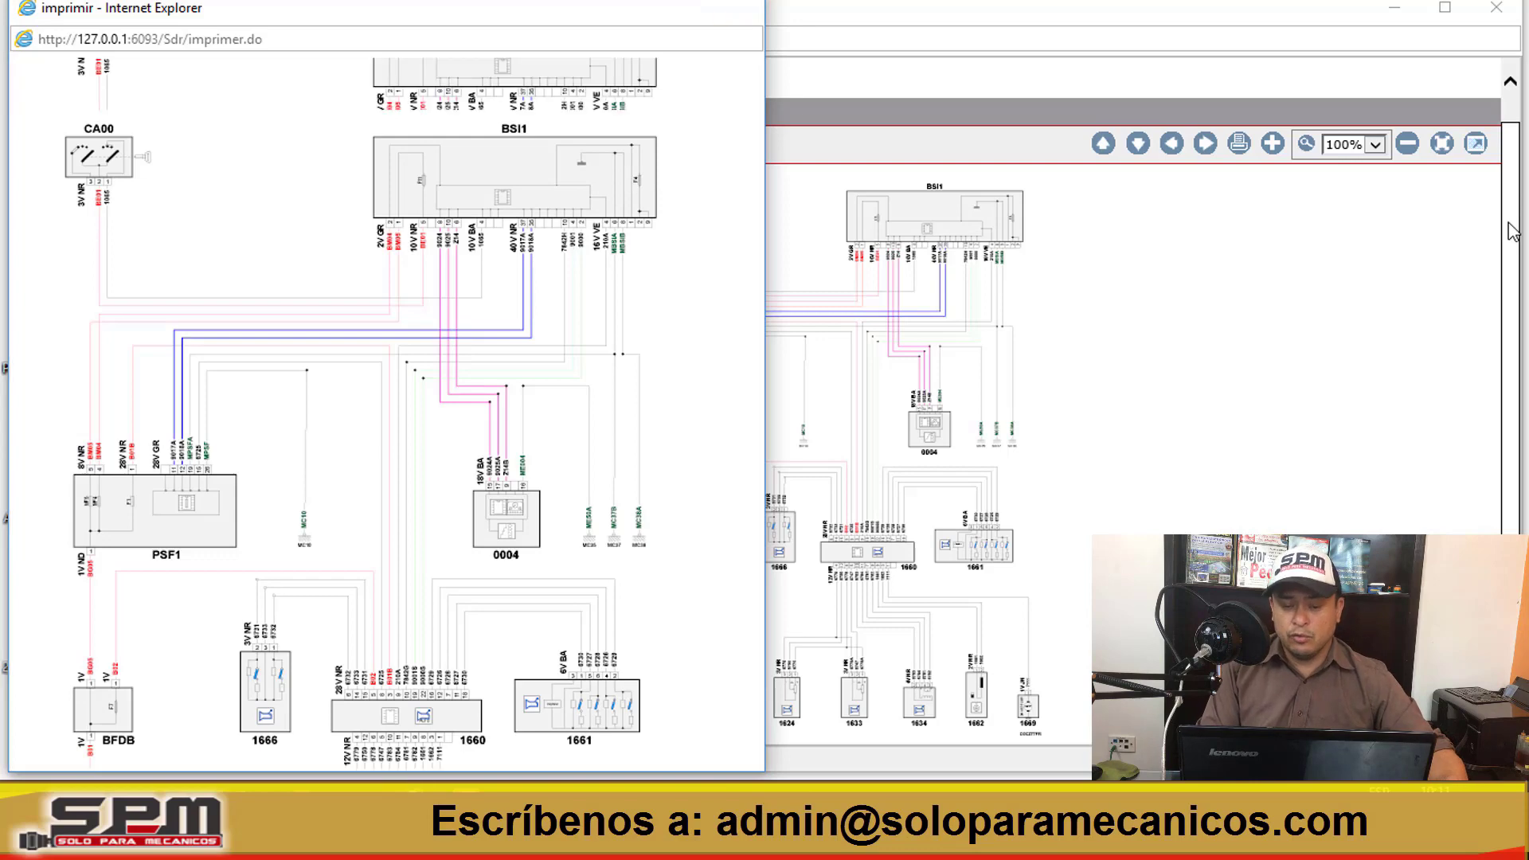
key("alt+F4")
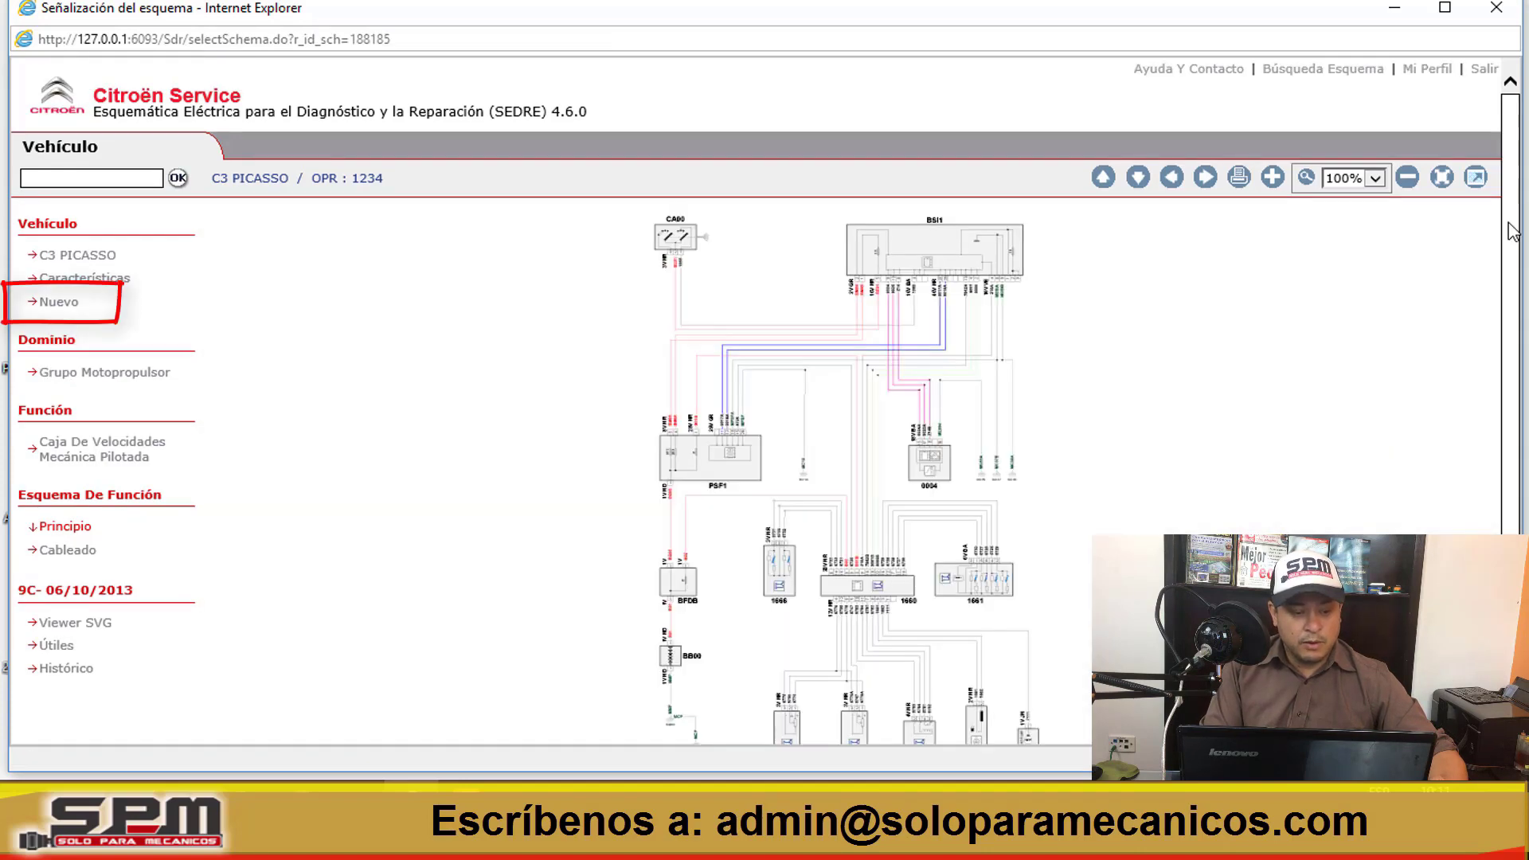
Start a new vehicle selection and look through the full list of available Citroën models.
left_click(59, 303)
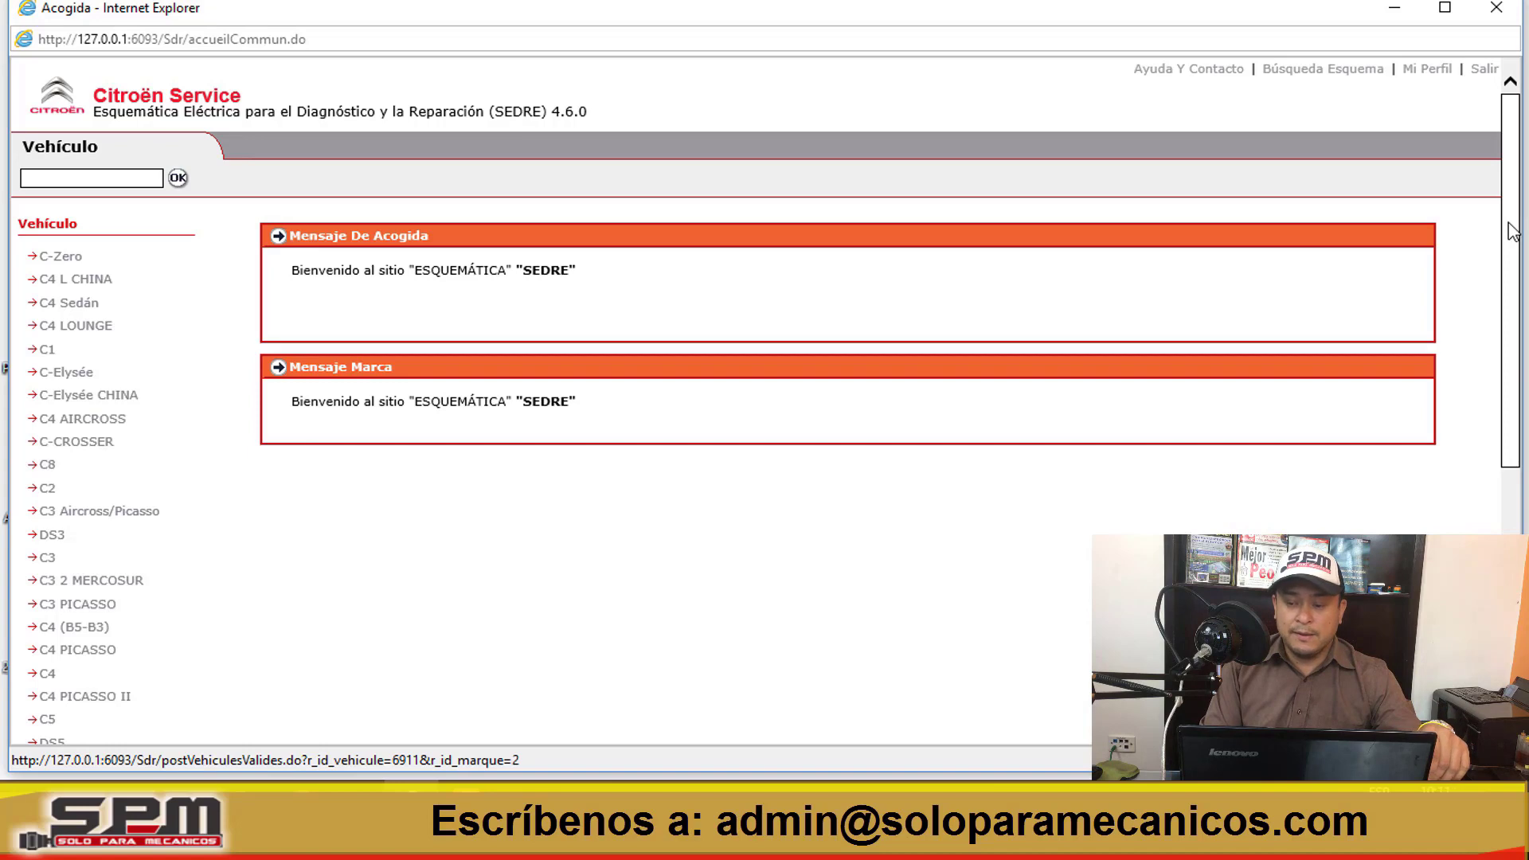
scroll(1511, 231, "down", 5)
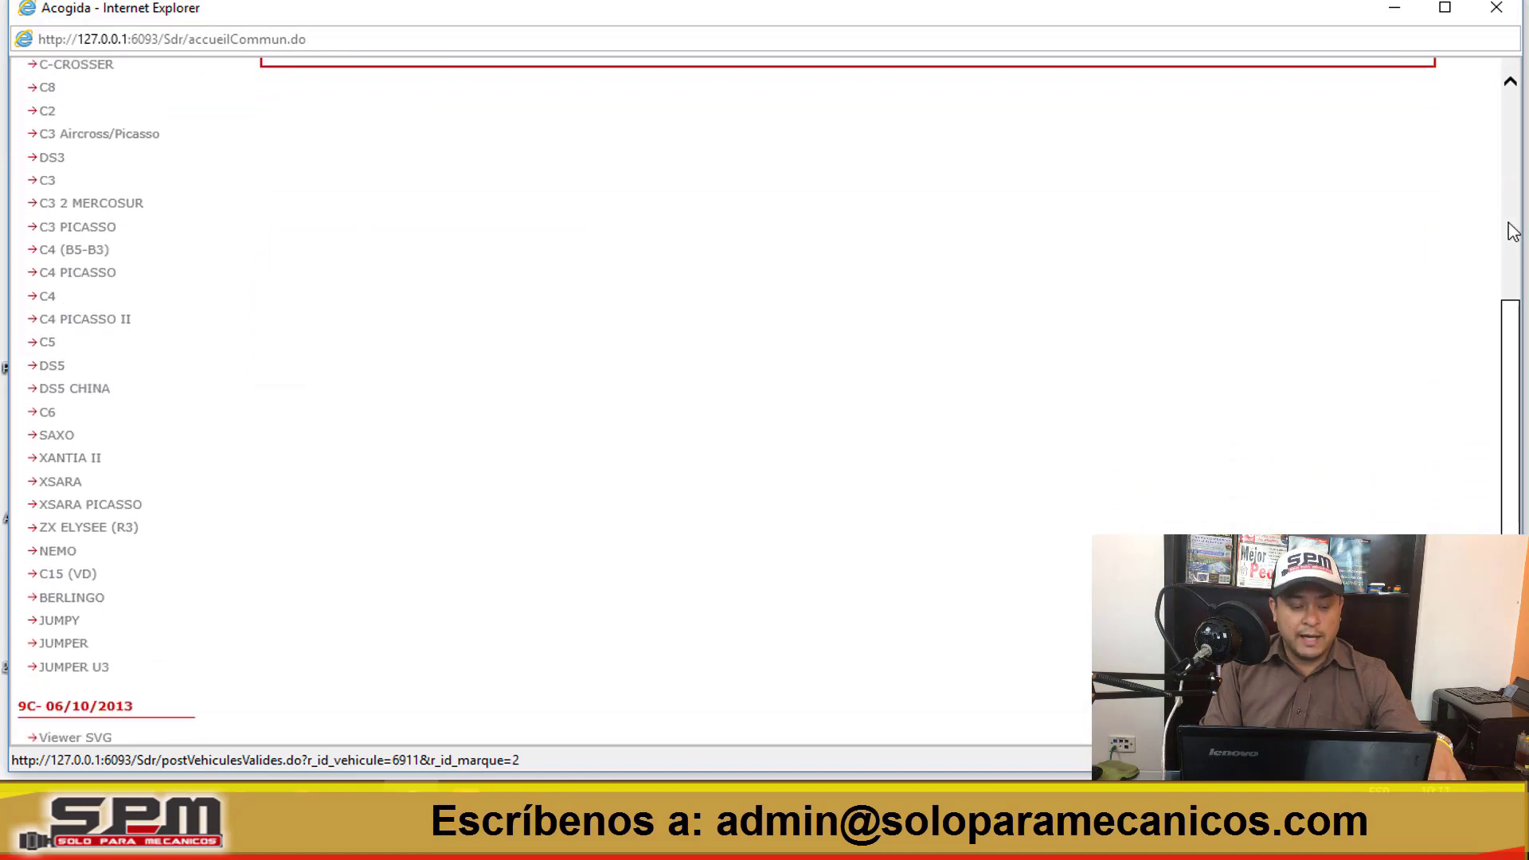
scroll(1511, 231, "up", 5)
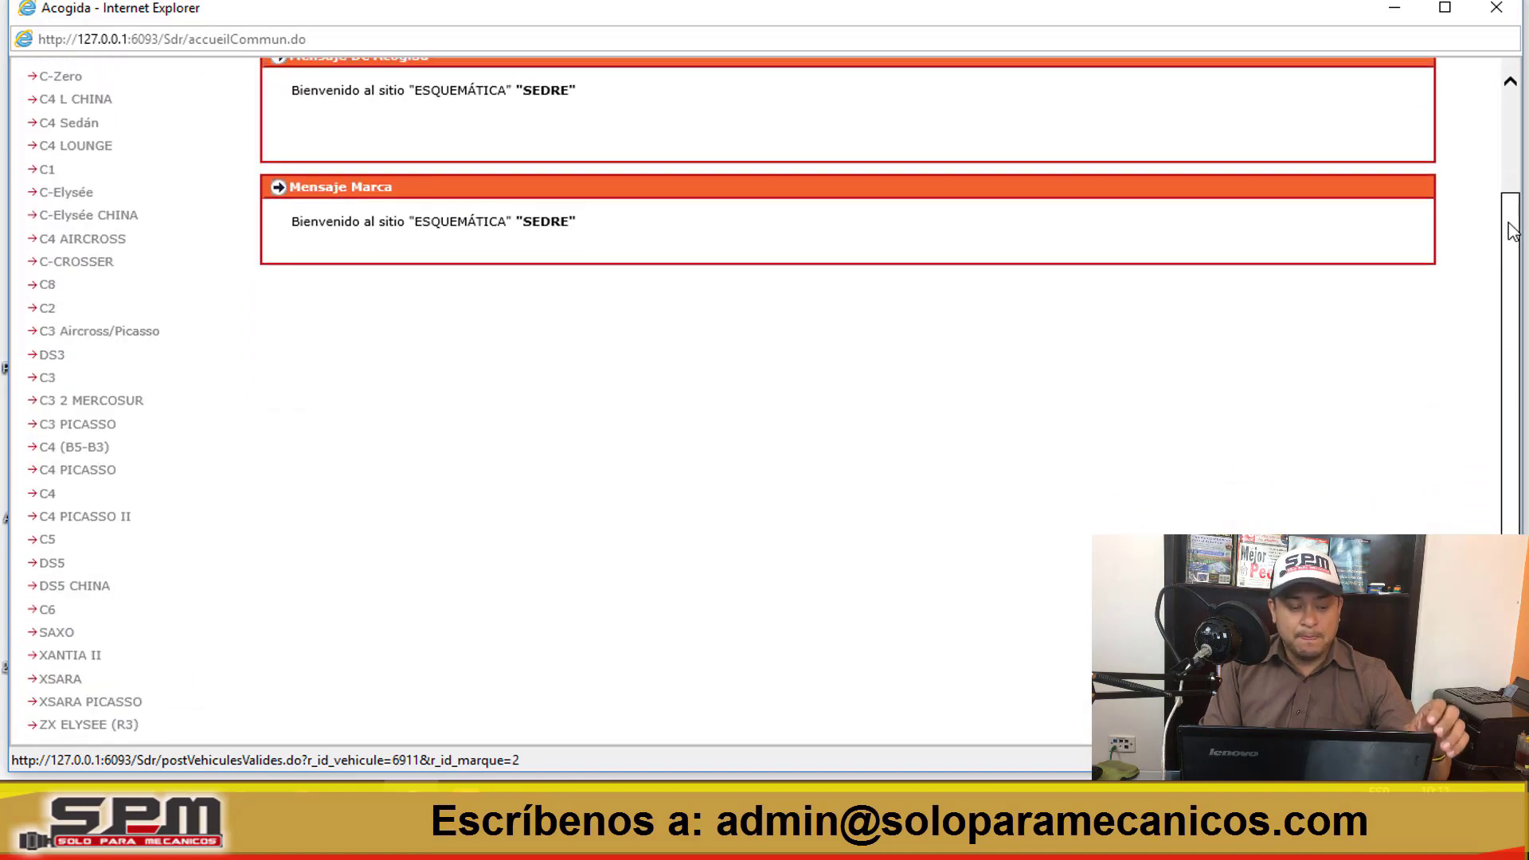
scroll(1511, 231, "down", 2)
scroll(1511, 231, "down", 3)
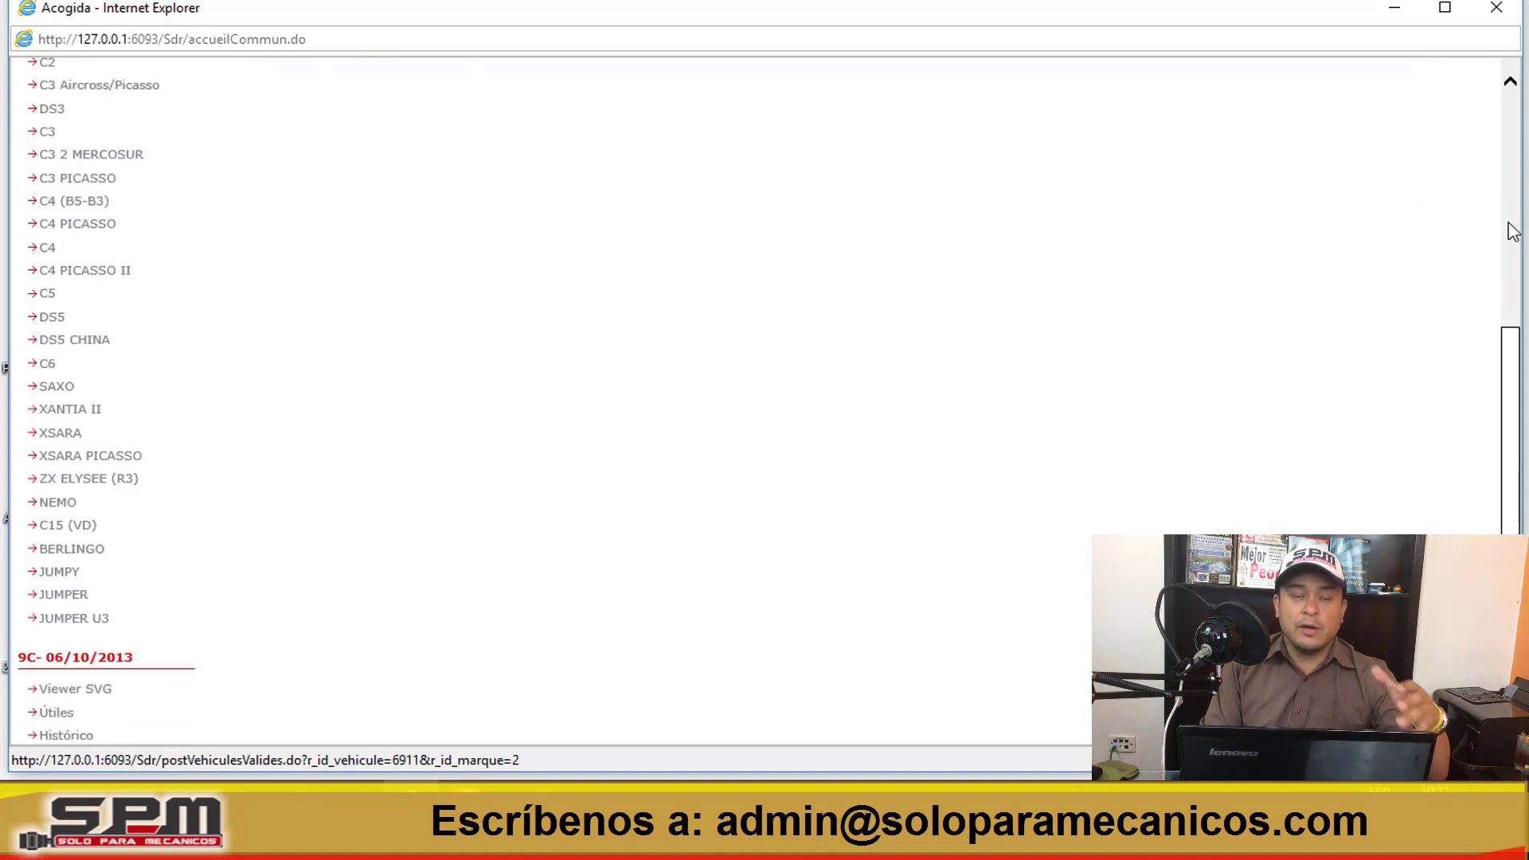
scroll(1511, 231, "up", 3)
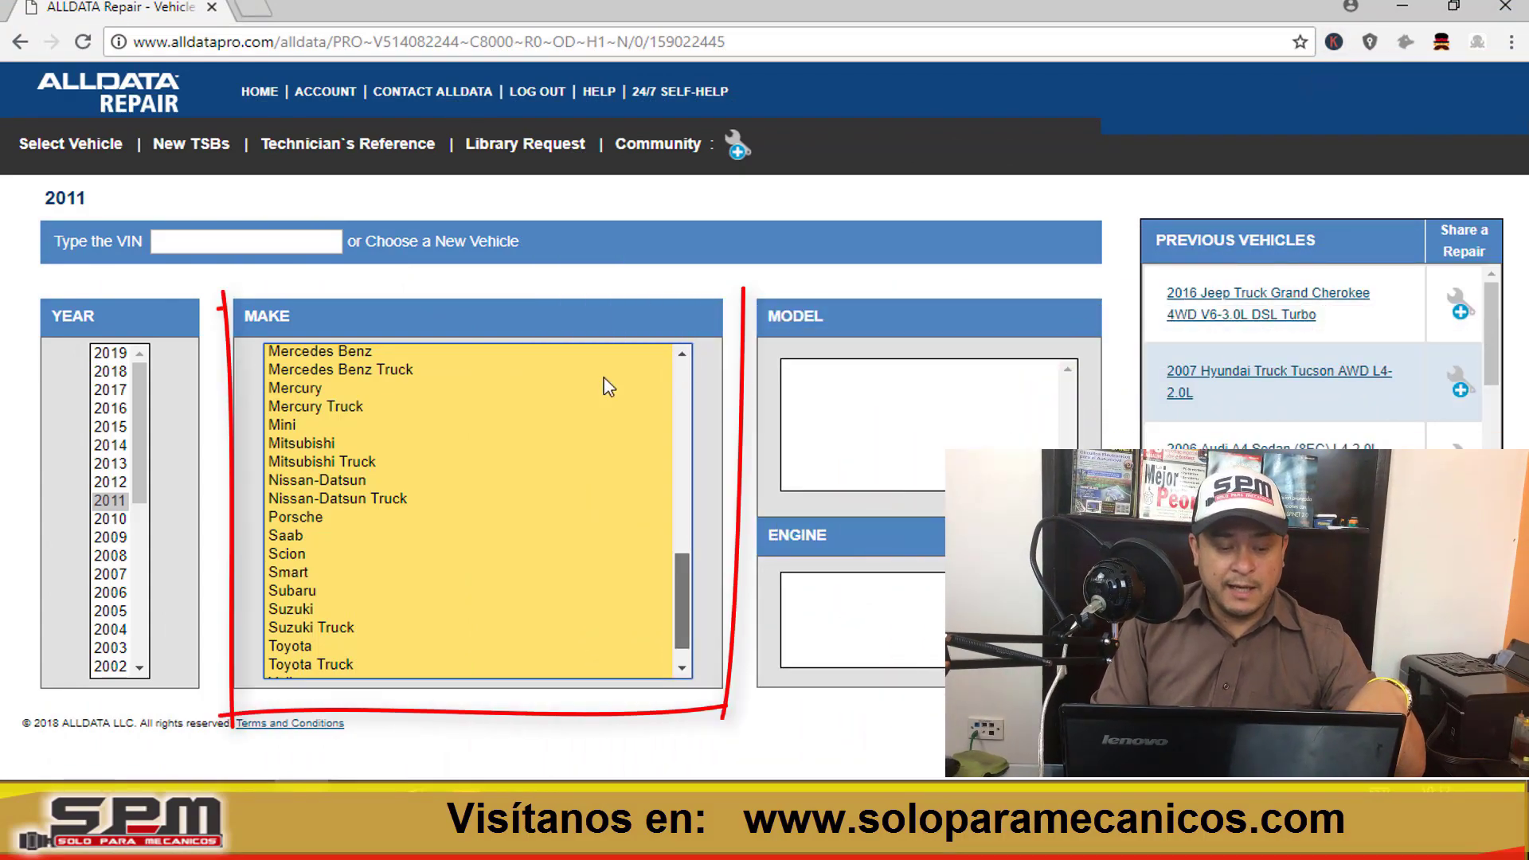
In ALLDATA Repair, look through the list of vehicle makes offered for the year 2011.
scroll(375, 480, "up", 10)
left_click_drag(692, 410, 677, 538)
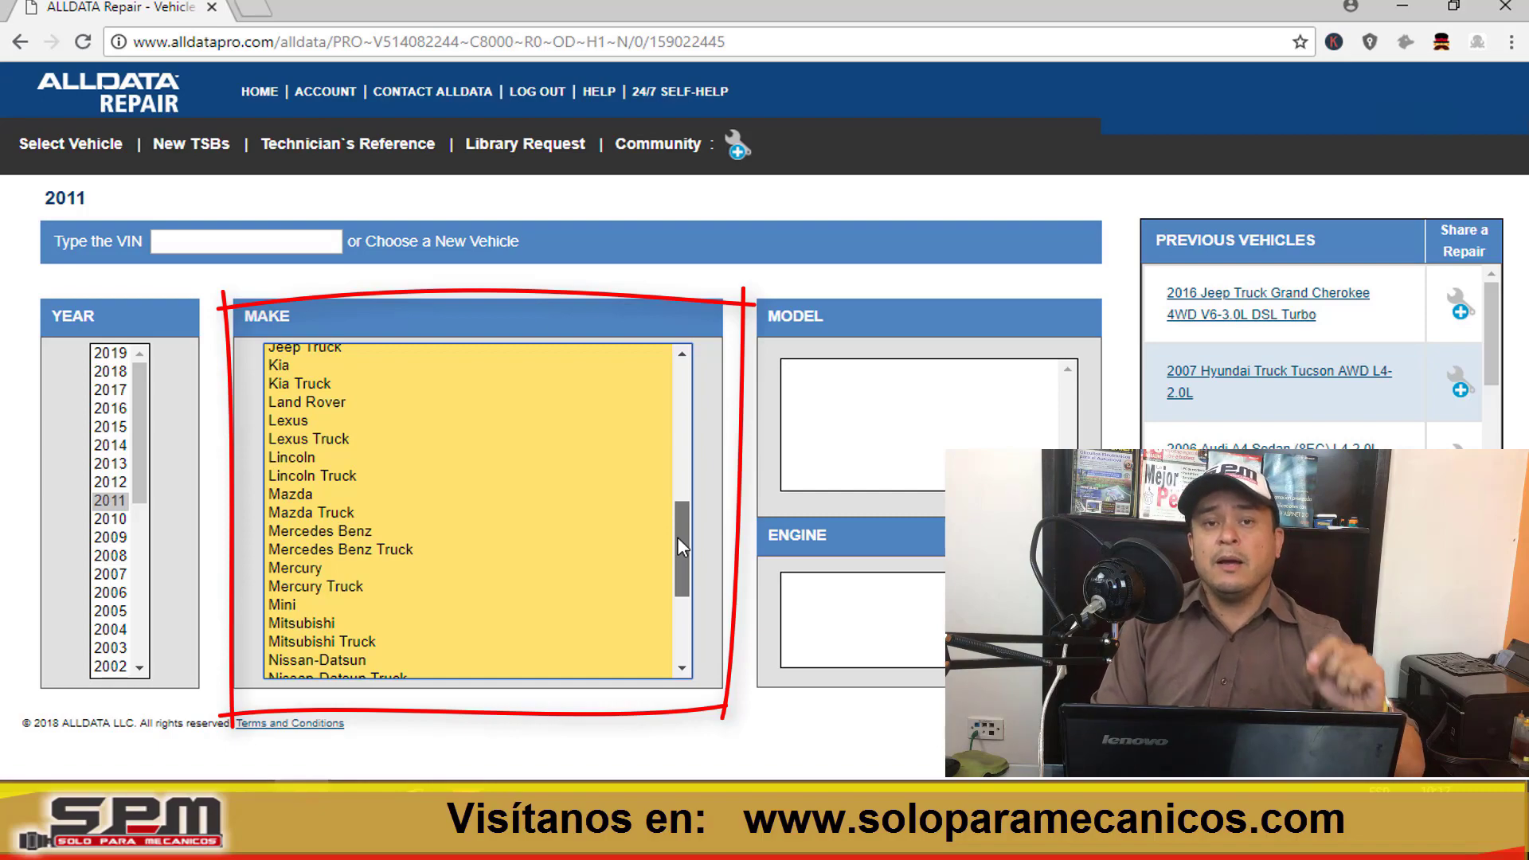
left_click_drag(678, 538, 700, 405)
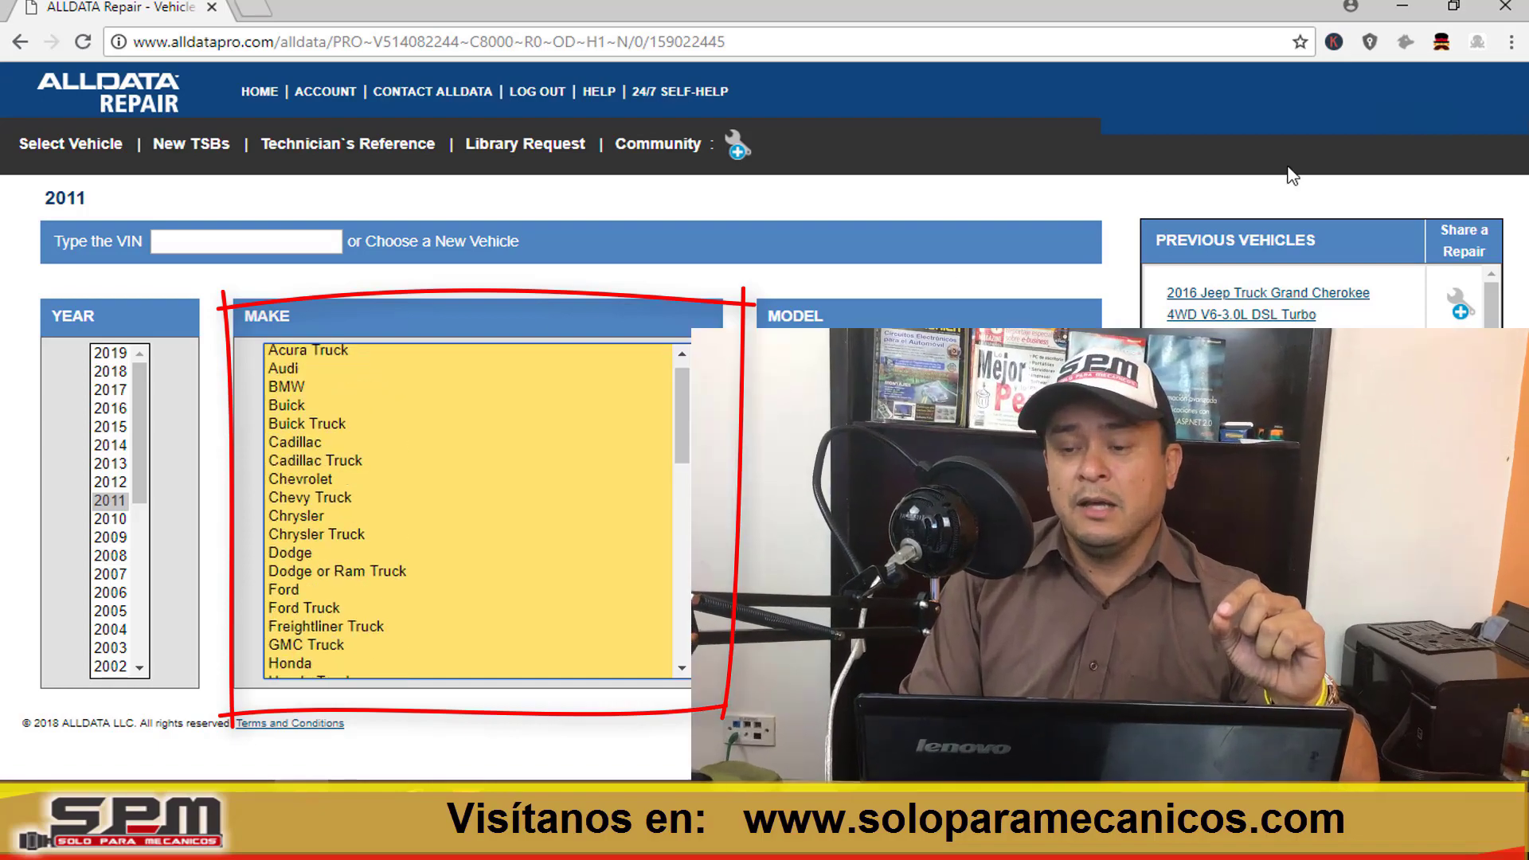